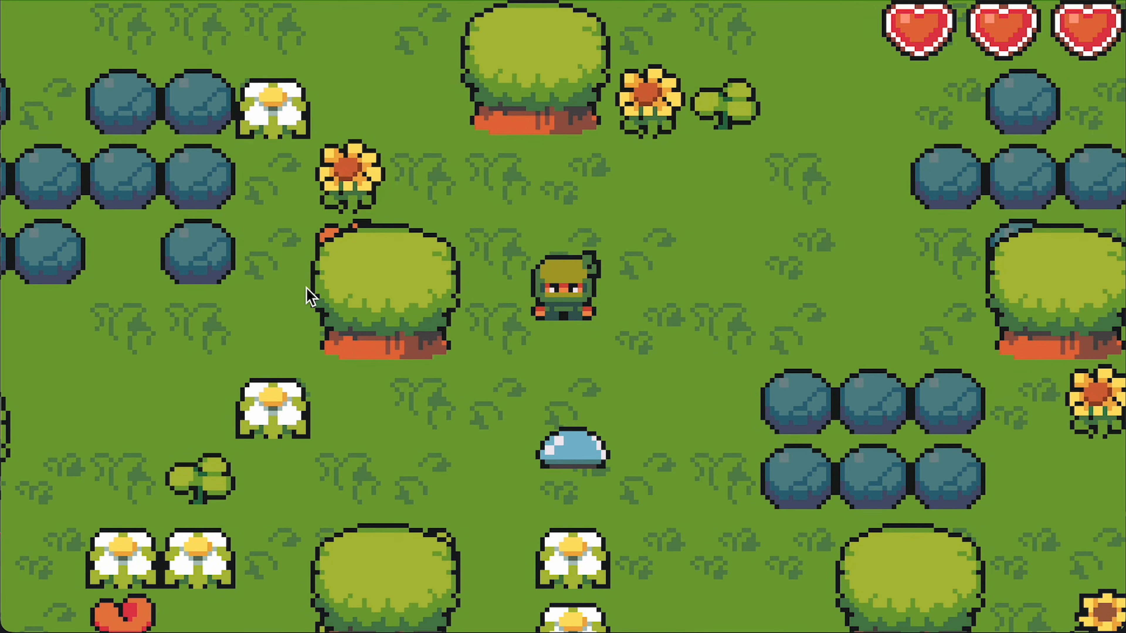
{"action": "key", "text": "Down"}
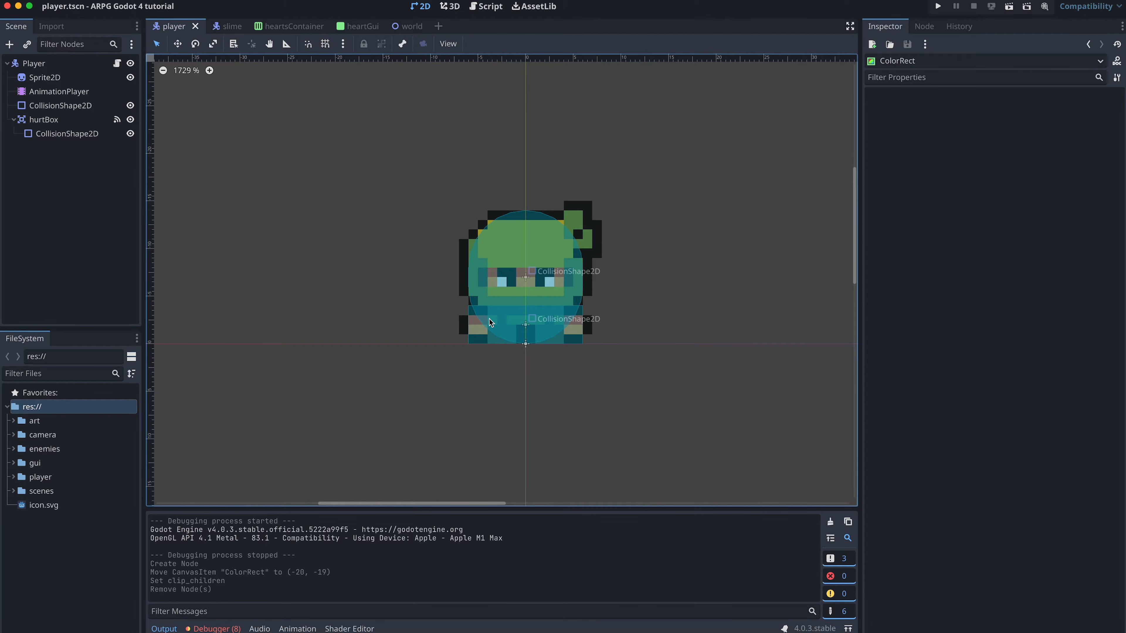
Add a ColorRect node as a child of Sprite2D and move it to about (-19, -18) so it covers the whole character.
{"action": "left_click", "coordinate": [49, 81]}
{"action": "right_click", "coordinate": [48, 81]}
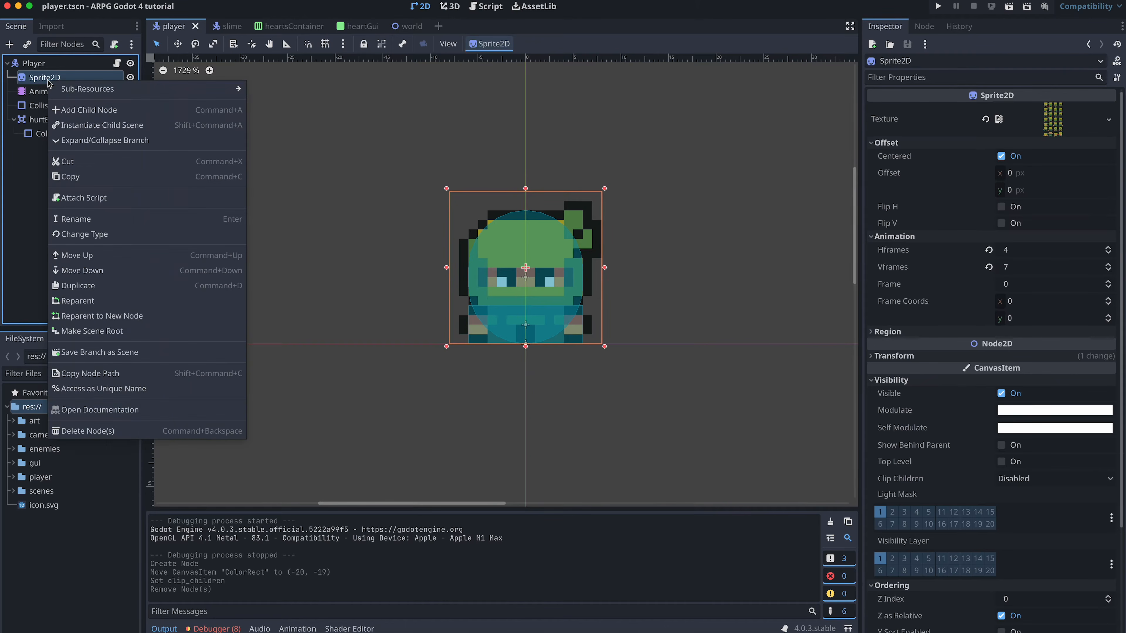
{"action": "left_click", "coordinate": [68, 110]}
{"action": "type", "text": "color"}
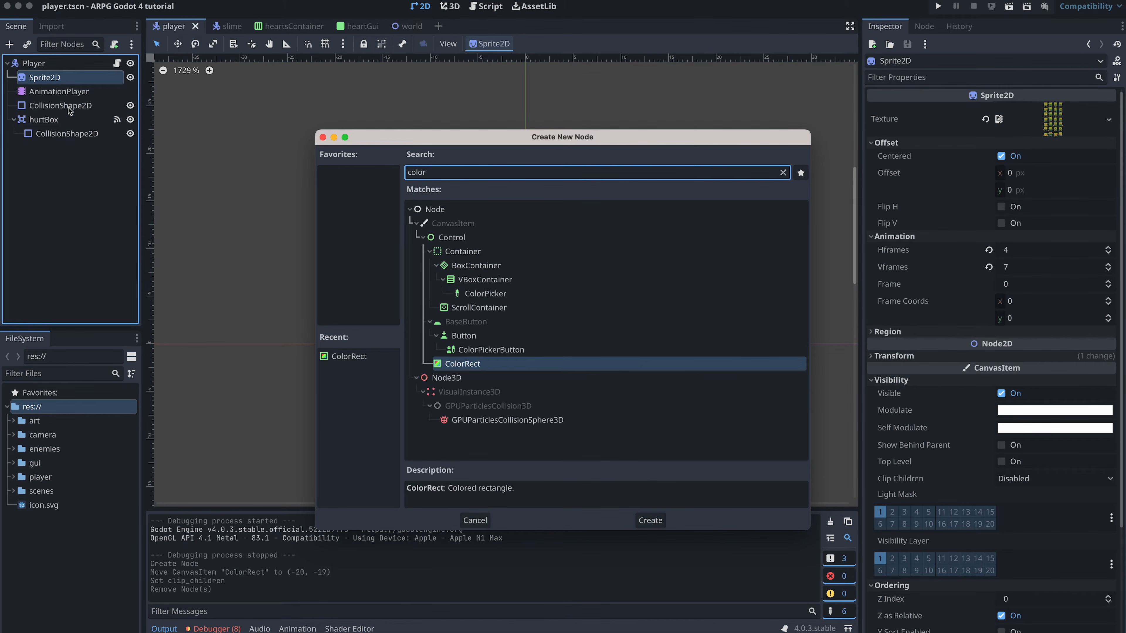
{"action": "type", "text": "rect"}
{"action": "key", "text": "Return"}
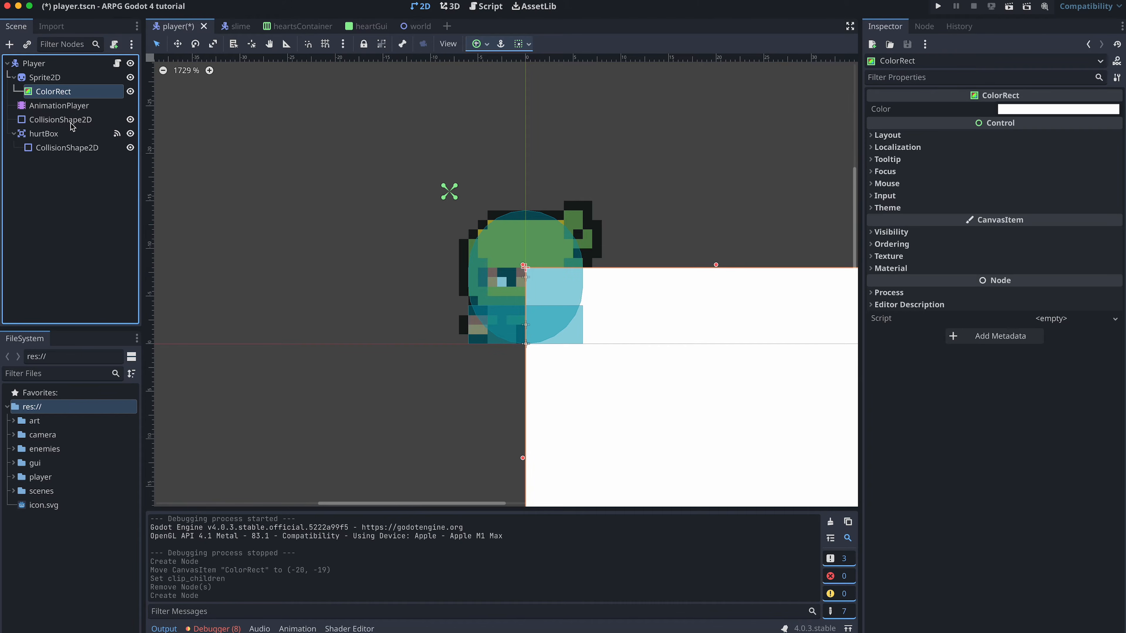
{"action": "left_click_drag", "start_coordinate": [688, 340], "coordinate": [509, 165]}
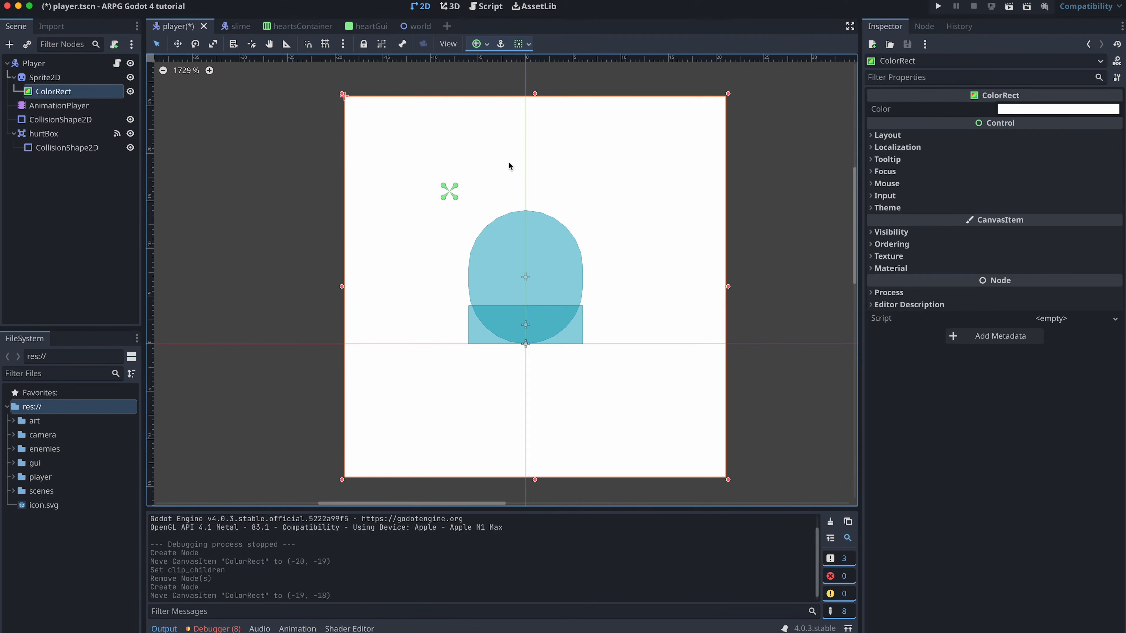
Set the Clip Children property of Sprite2D to Clip + Draw.
{"action": "left_click", "coordinate": [45, 78]}
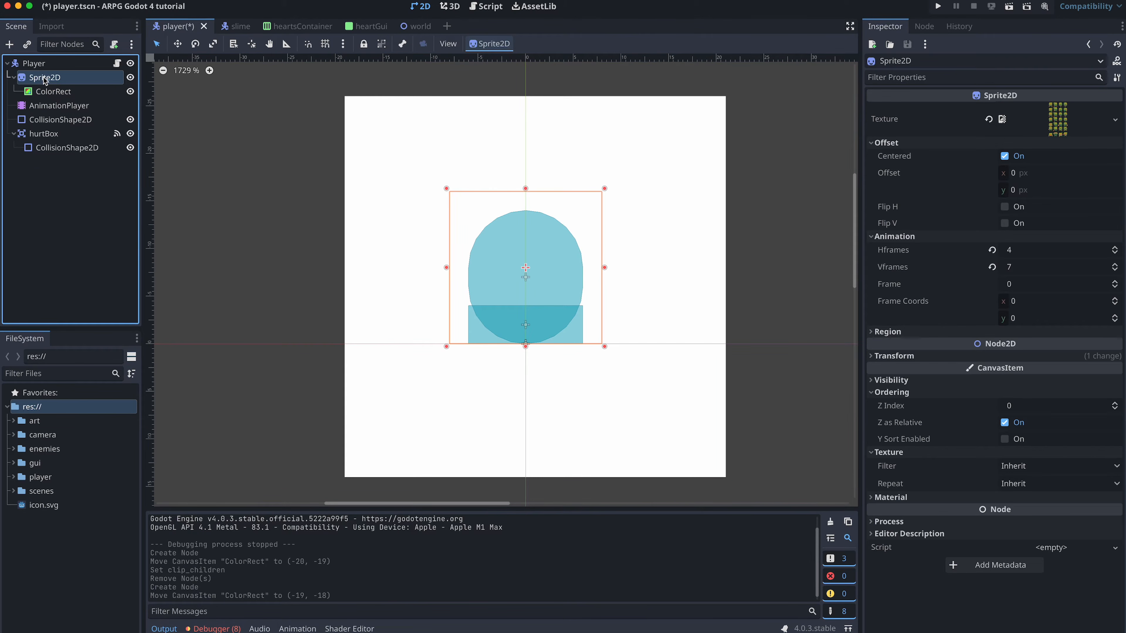
{"action": "left_click", "coordinate": [872, 382]}
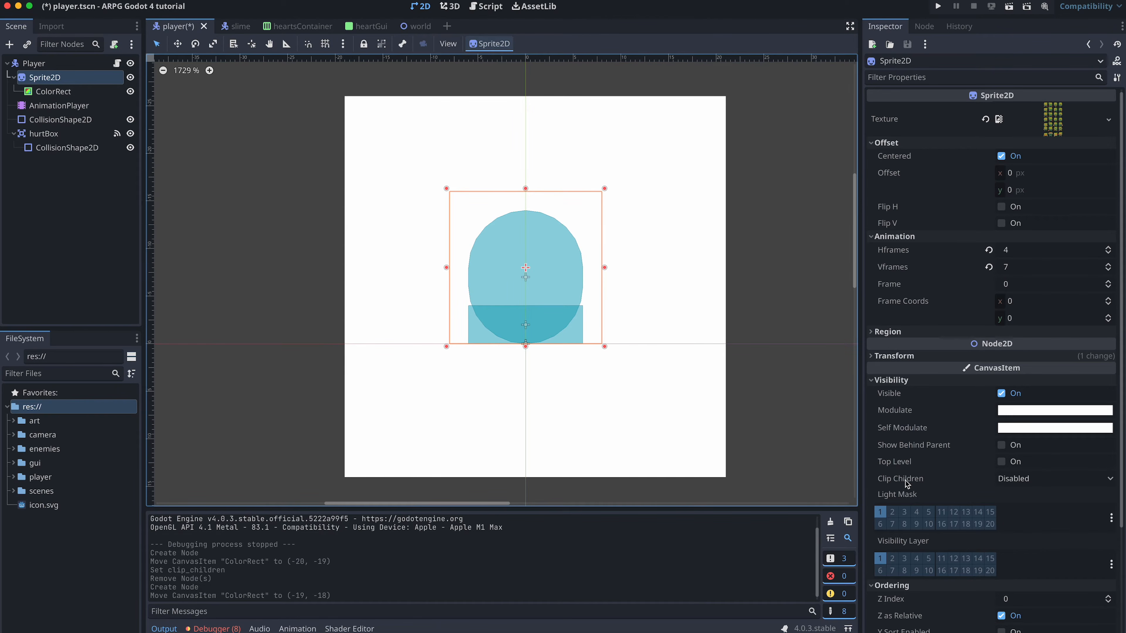
{"action": "mouse_move", "coordinate": [905, 480]}
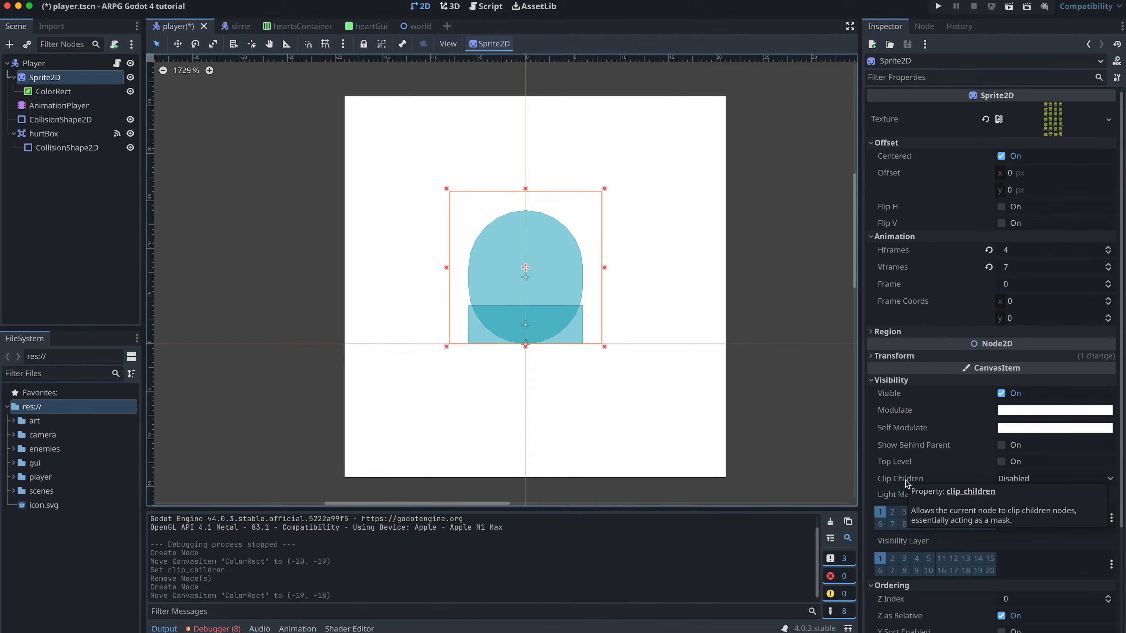
{"action": "left_click", "coordinate": [1022, 484]}
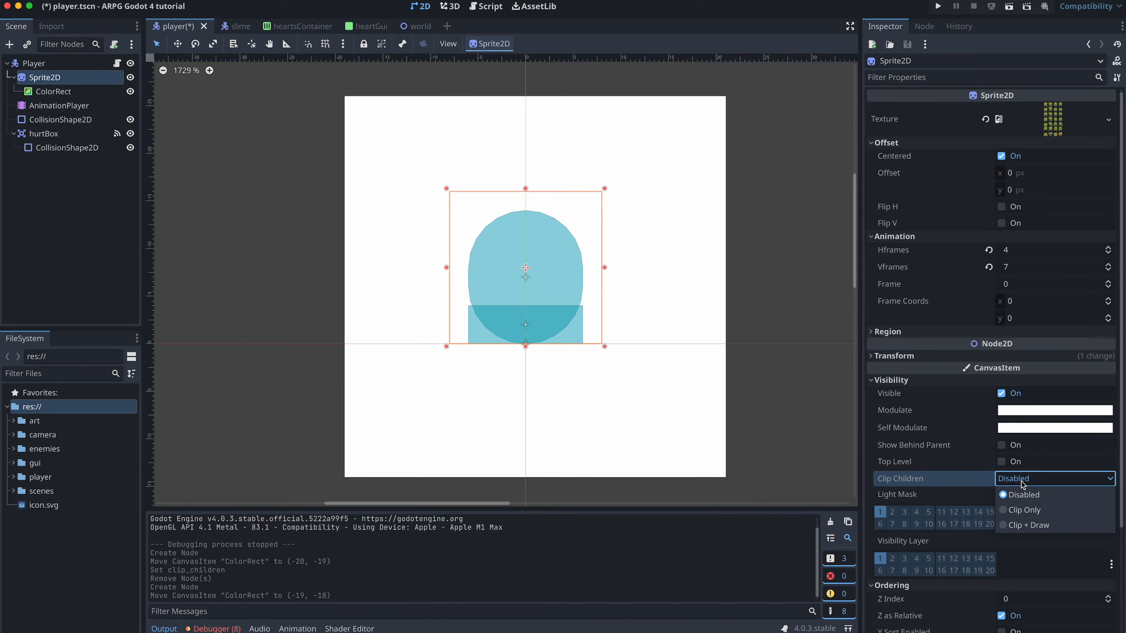
{"action": "left_click", "coordinate": [1021, 525]}
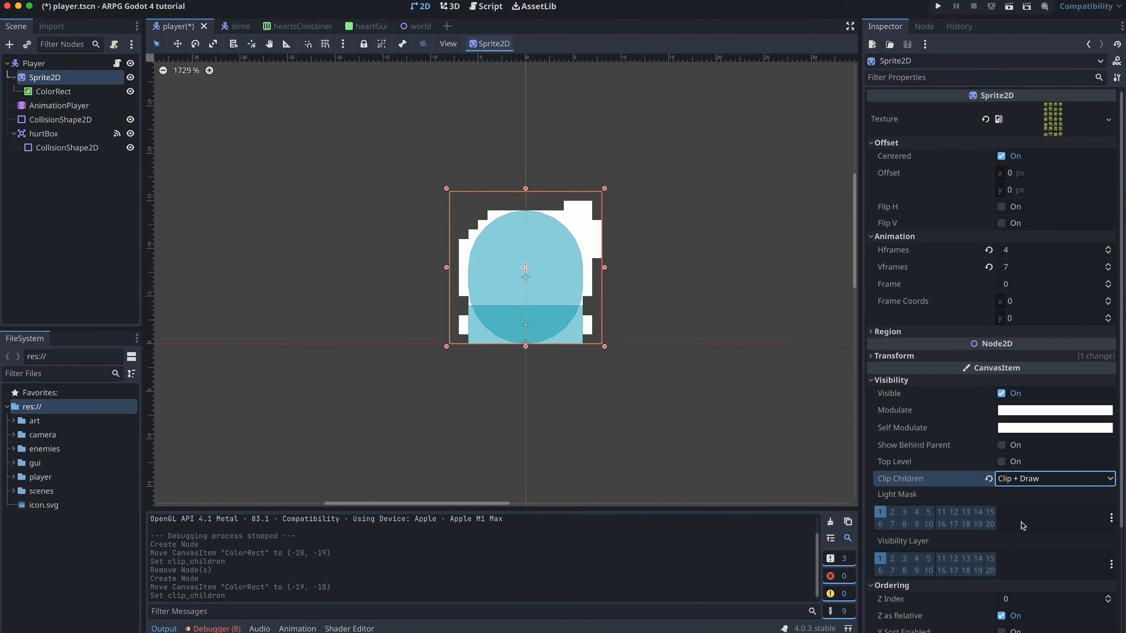
Run the project, walk the player around to examine how the clipped rectangle looks in motion, and close the game.
{"action": "left_click", "coordinate": [938, 6]}
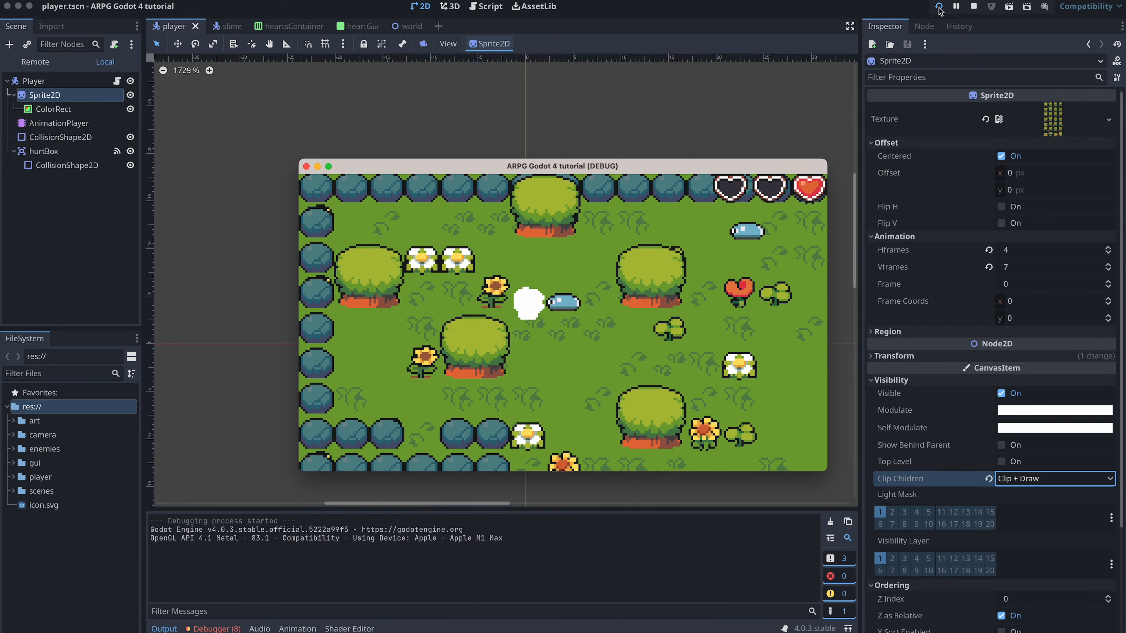
{"action": "key", "text": "Down"}
{"action": "key", "text": "Right"}
{"action": "key", "text": "Left"}
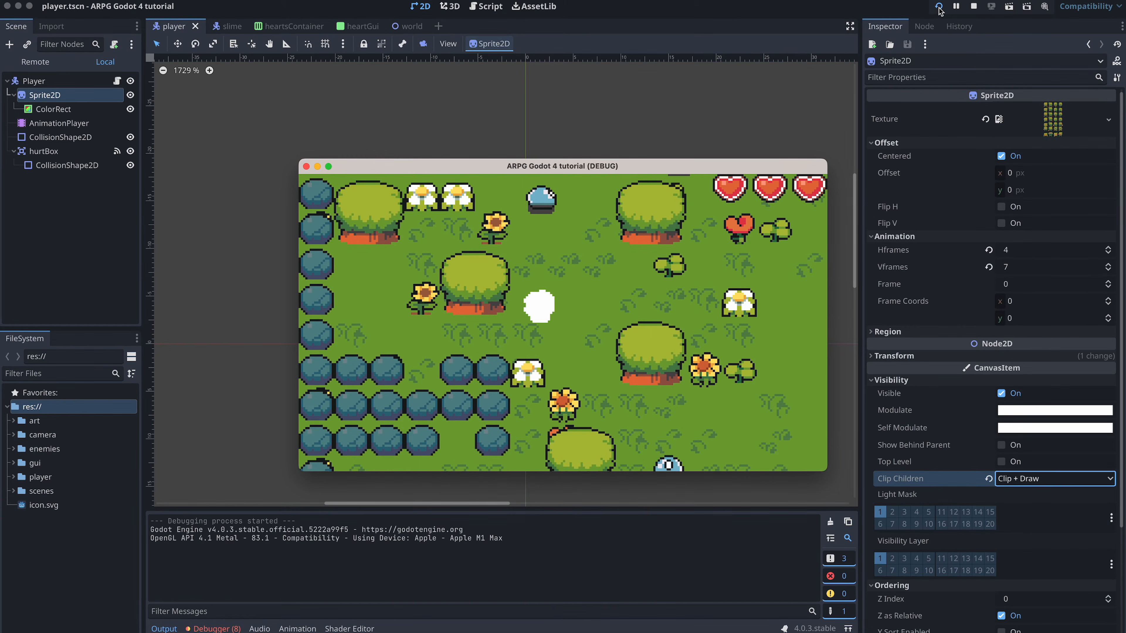
{"action": "left_click", "coordinate": [306, 166]}
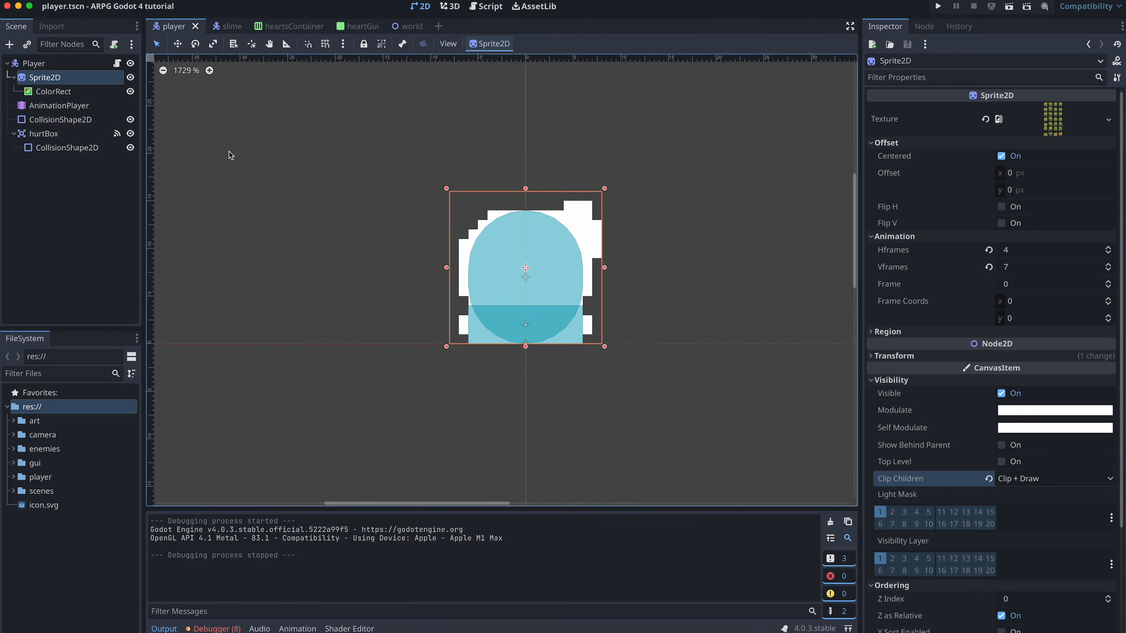
Set the ColorRect's color to a semi-transparent red with R 255, G 0, B 0 and alpha about 137.
{"action": "left_click", "coordinate": [72, 93]}
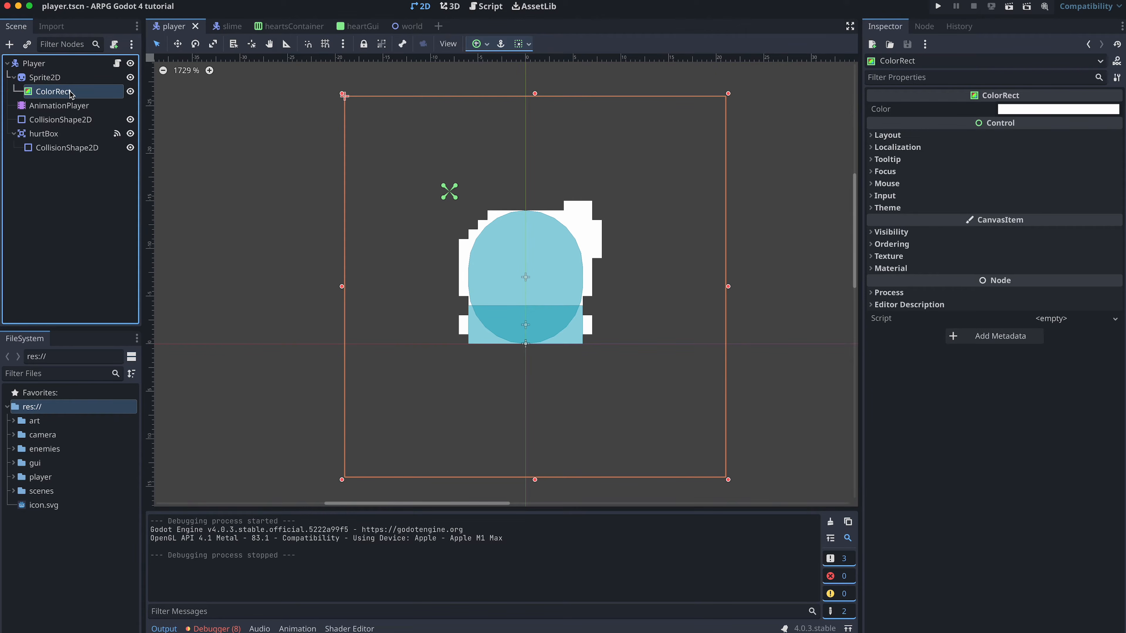
{"action": "left_click", "coordinate": [1022, 110]}
{"action": "left_click_drag", "start_coordinate": [1066, 335], "coordinate": [959, 330]}
{"action": "left_click_drag", "start_coordinate": [1058, 343], "coordinate": [930, 345]}
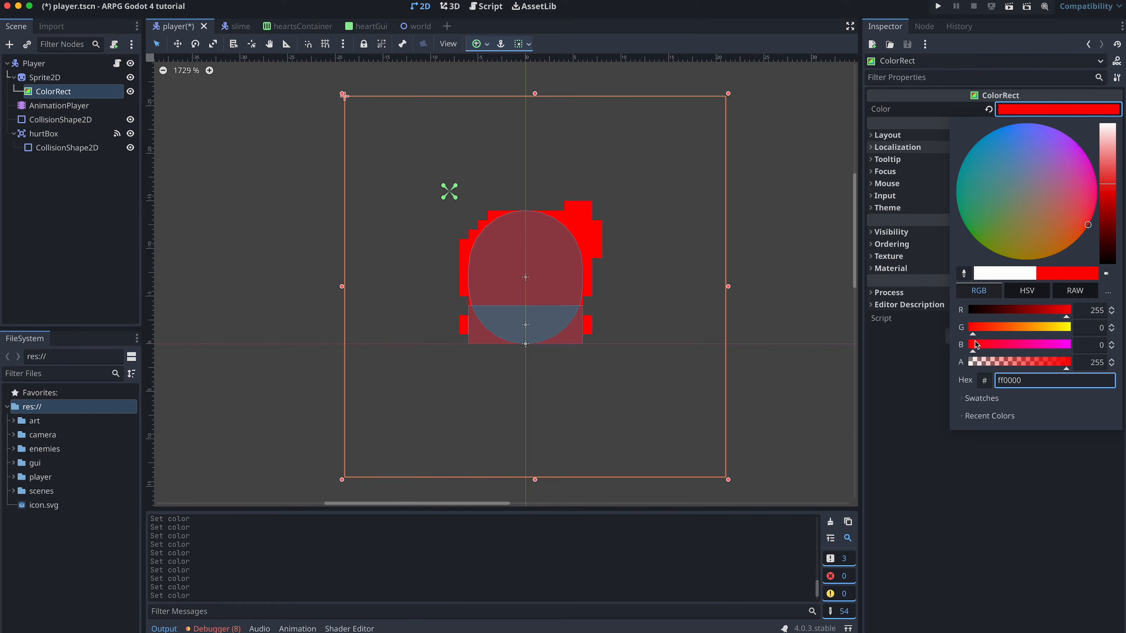
{"action": "left_click", "coordinate": [1059, 363]}
{"action": "left_click_drag", "start_coordinate": [1059, 364], "coordinate": [1024, 364]}
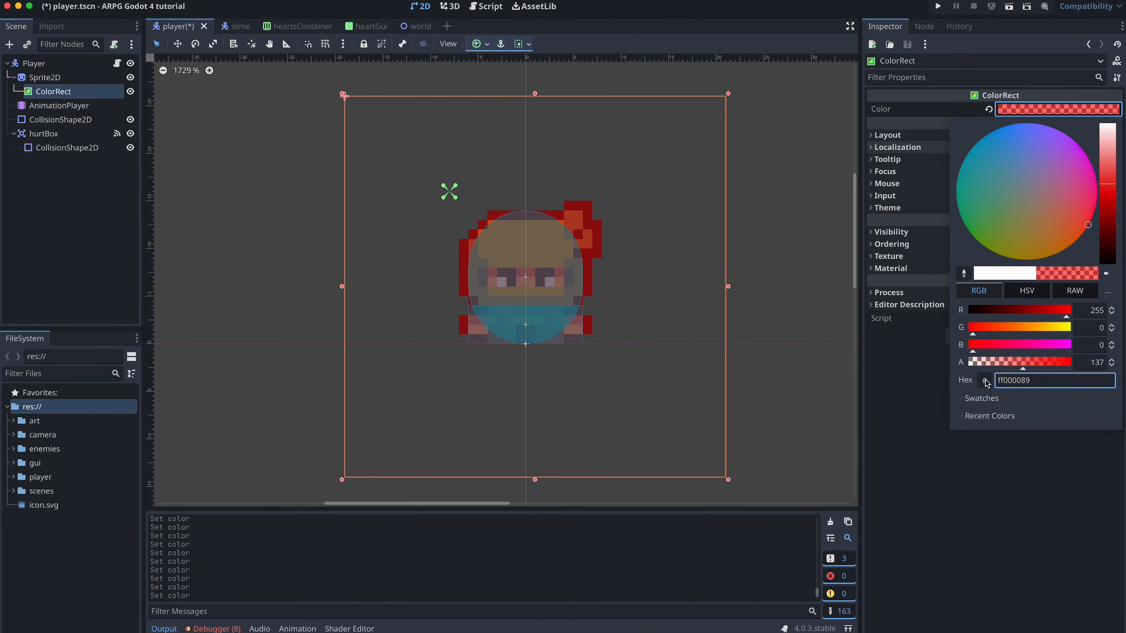
{"action": "left_click", "coordinate": [913, 390]}
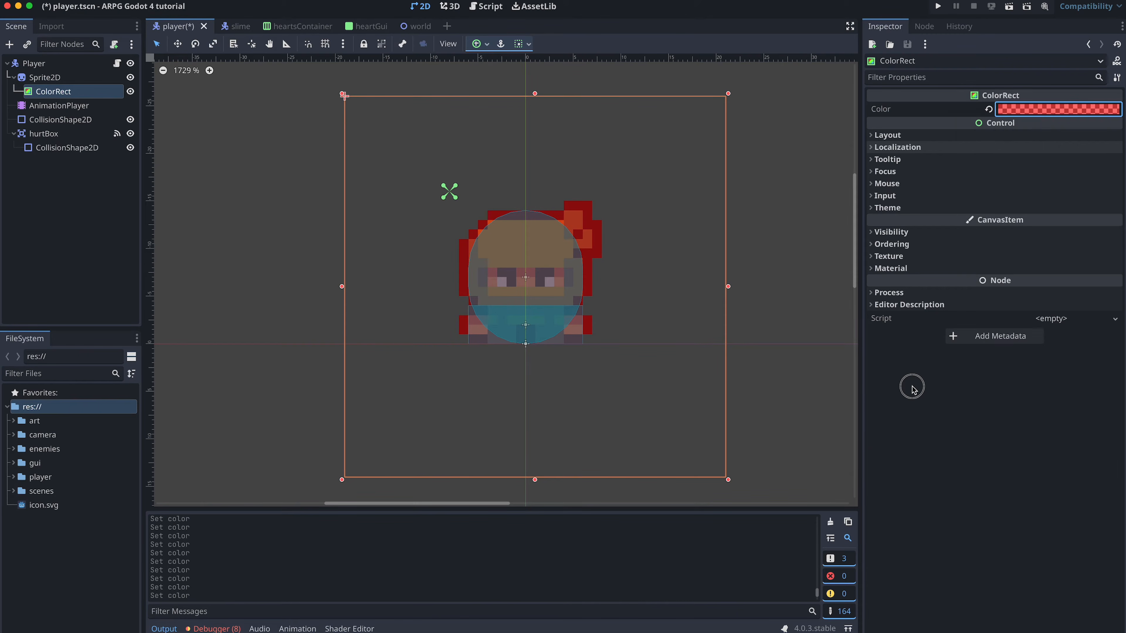
Add a second AnimationPlayer node as a child of the Player node.
{"action": "left_click", "coordinate": [90, 94]}
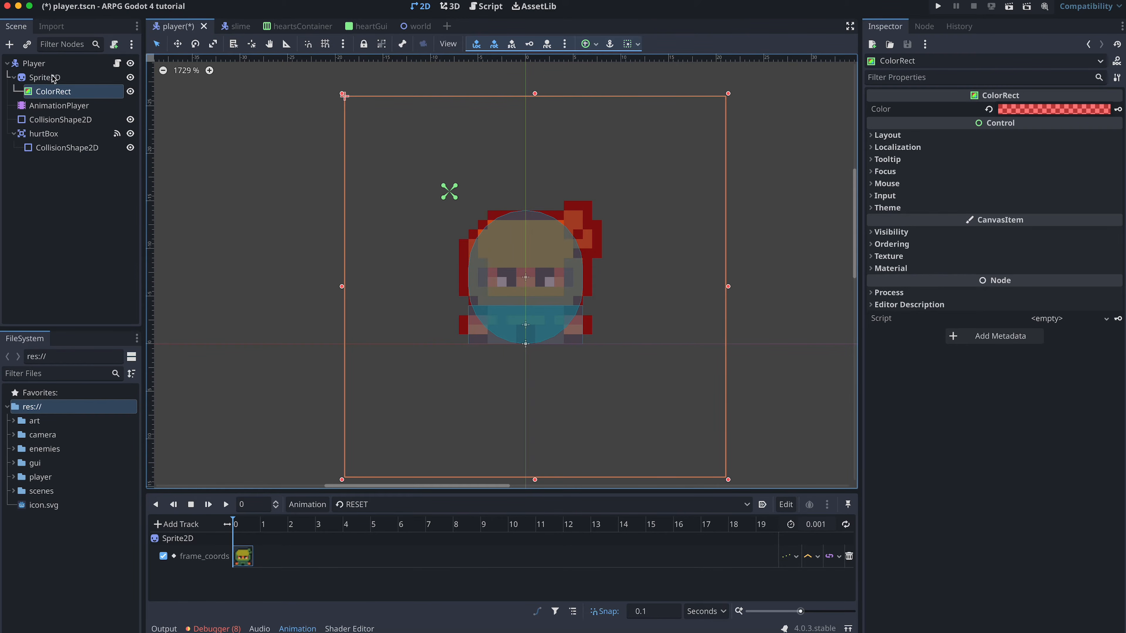
{"action": "right_click", "coordinate": [51, 64]}
{"action": "left_click", "coordinate": [73, 94]}
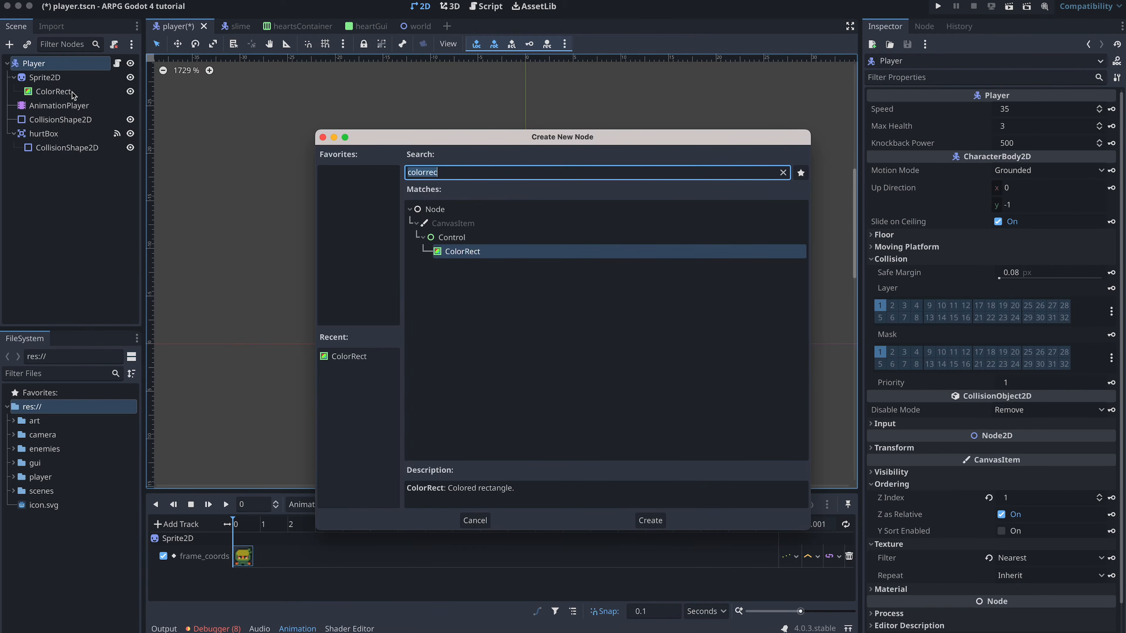
{"action": "type", "text": "animationplayer"}
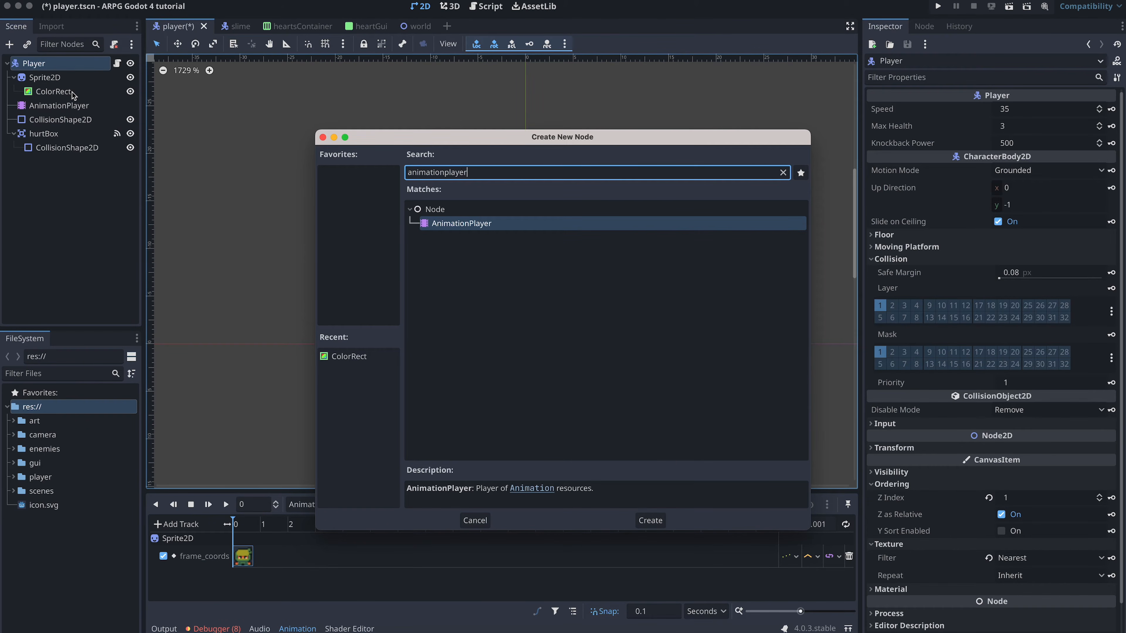
{"action": "key", "text": "Return"}
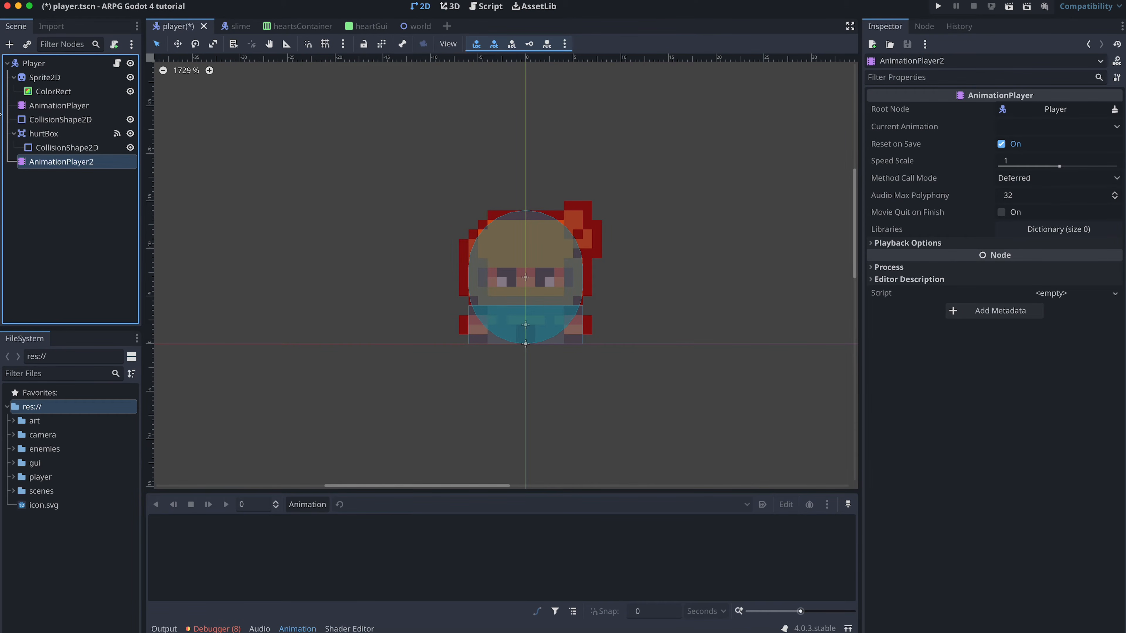
Rename the new AnimationPlayer node as Effects.
{"action": "right_click", "coordinate": [52, 160]}
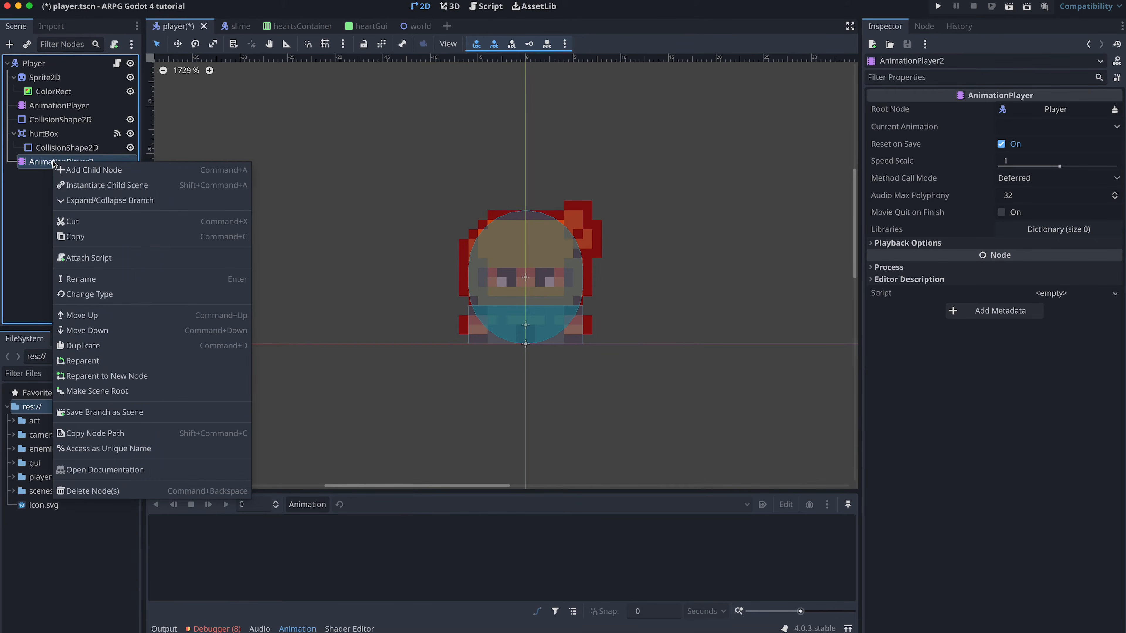
{"action": "left_click", "coordinate": [112, 280]}
{"action": "key", "text": "BackSpace"}
{"action": "type", "text": "Effe"}
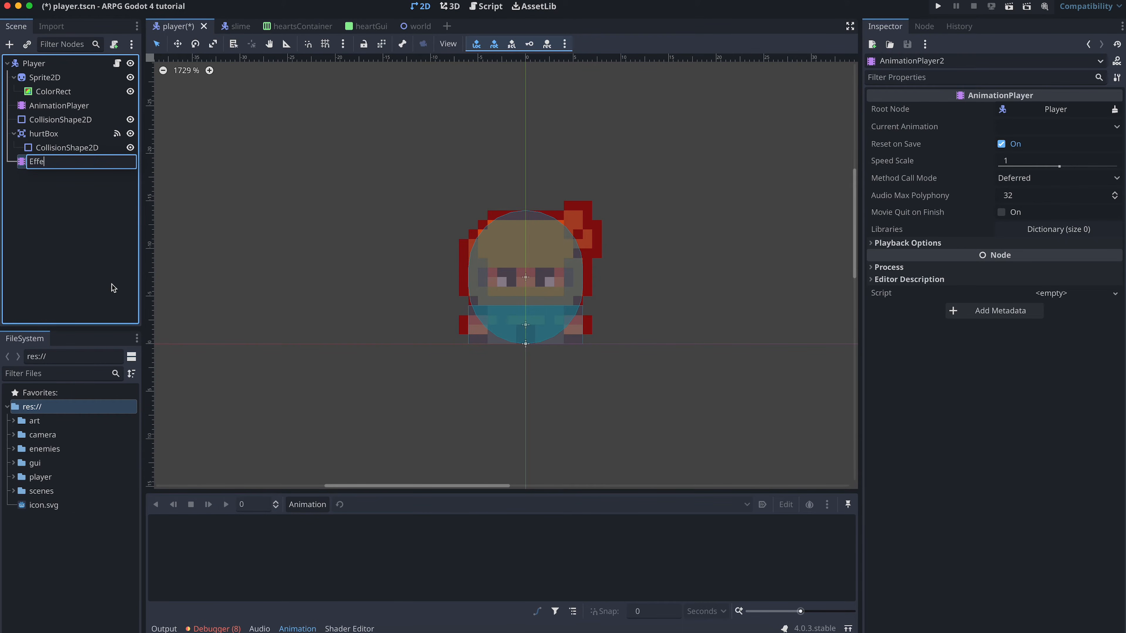
{"action": "type", "text": "cts"}
{"action": "key", "text": "Return"}
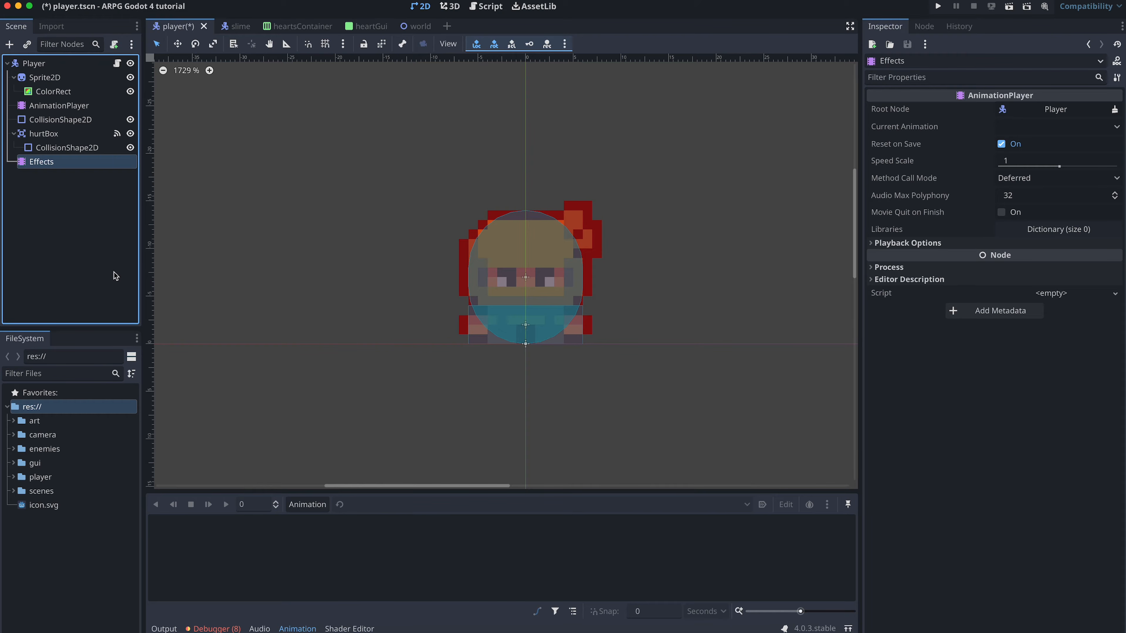
Create a new animation named hurtBlink in the Effects node and set the timeline snap to 0.2 seconds.
{"action": "left_click", "coordinate": [60, 163]}
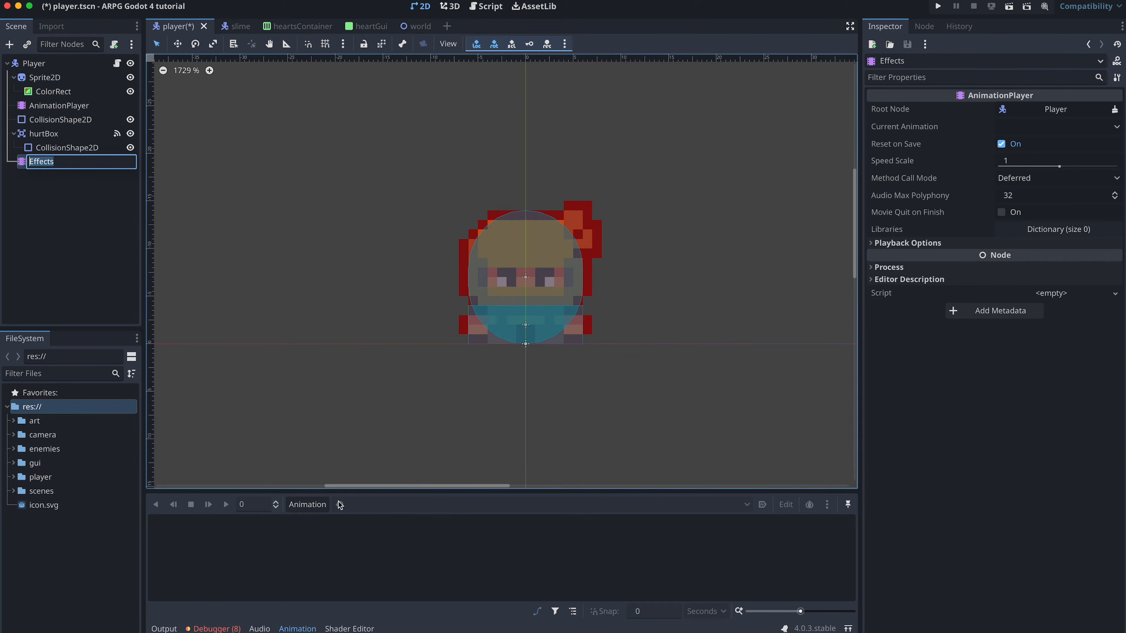
{"action": "left_click", "coordinate": [309, 506]}
{"action": "left_click", "coordinate": [311, 507]}
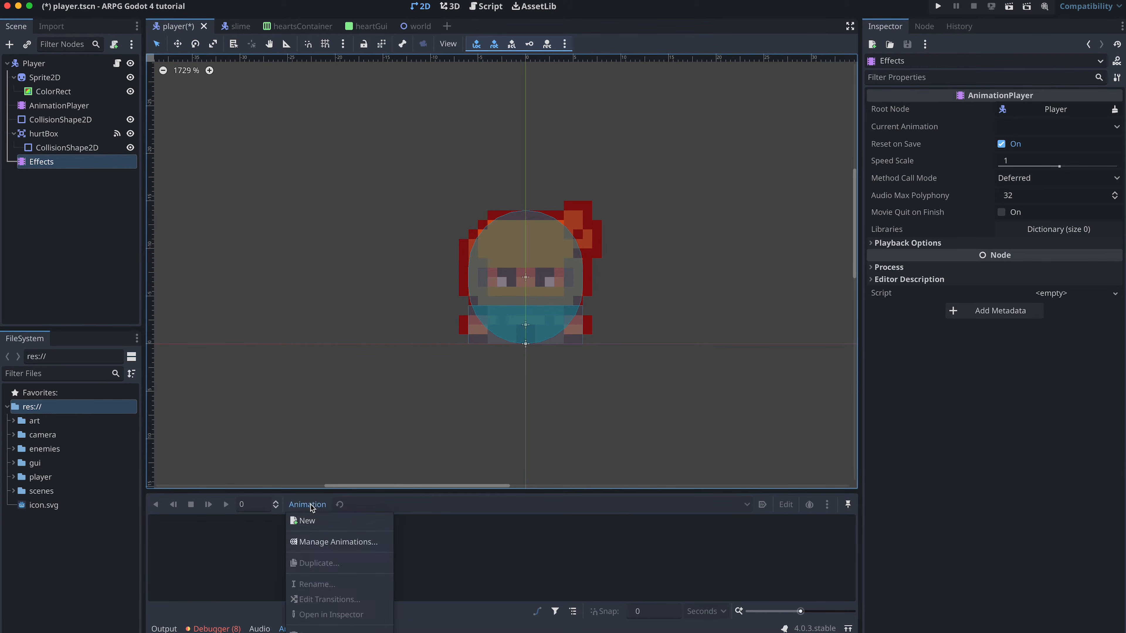
{"action": "left_click", "coordinate": [309, 520]}
{"action": "type", "text": "hur"}
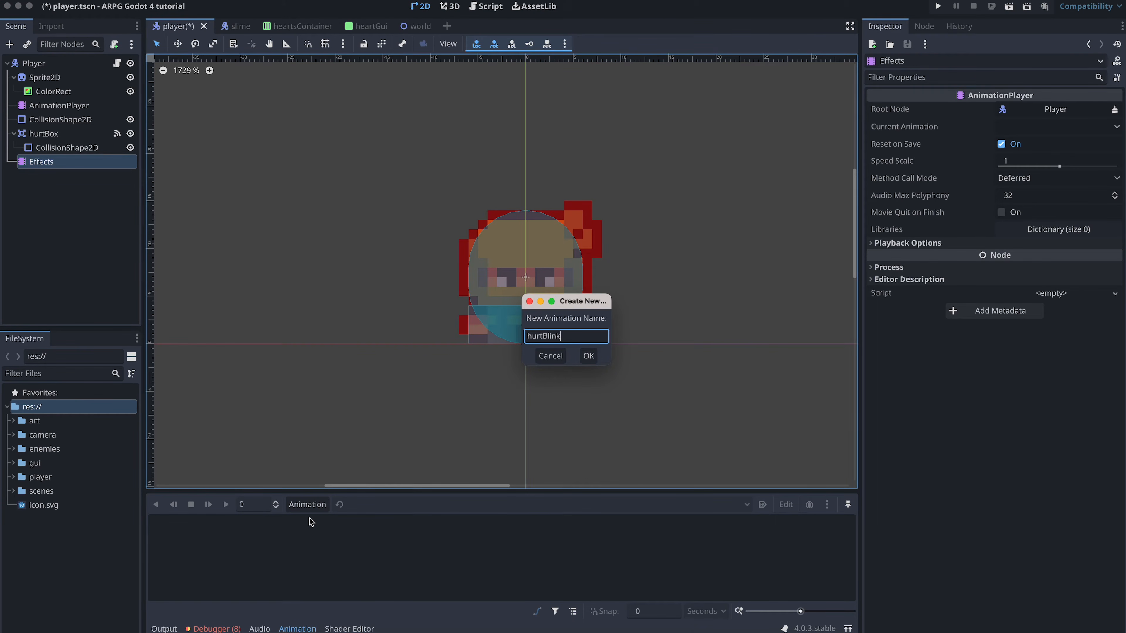
{"action": "type", "text": "tBlink"}
{"action": "key", "text": "Return"}
{"action": "left_click", "coordinate": [655, 612]}
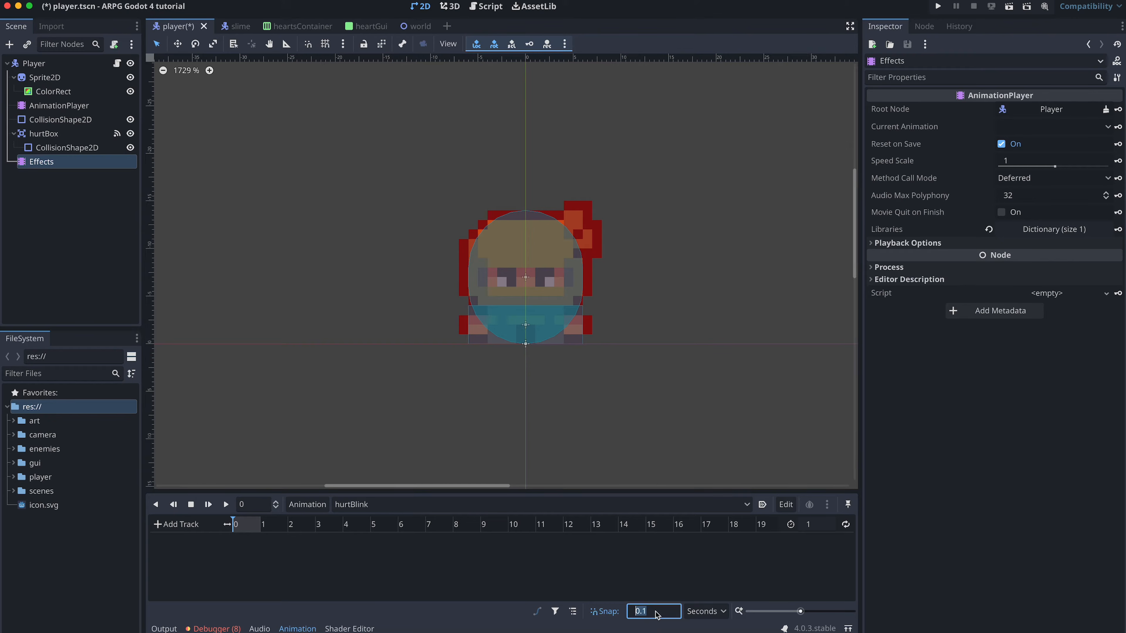
{"action": "type", "text": "0"}
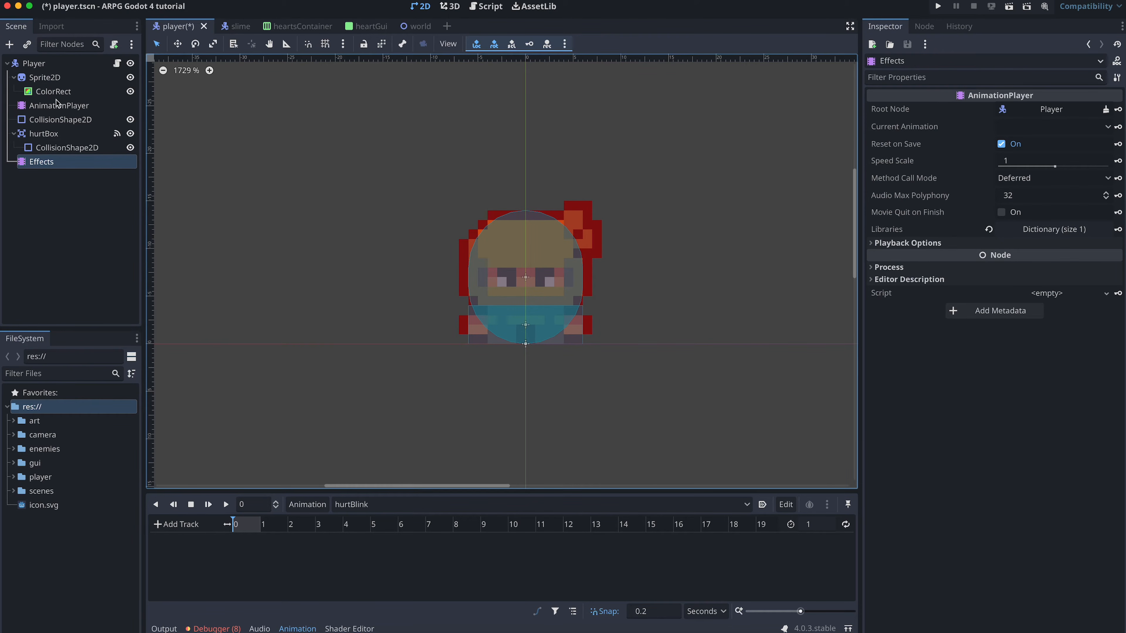
Set the ColorRect's color to ff00007f and key it at time 0 on a new color track in hurtBlink.
{"action": "left_click", "coordinate": [55, 92]}
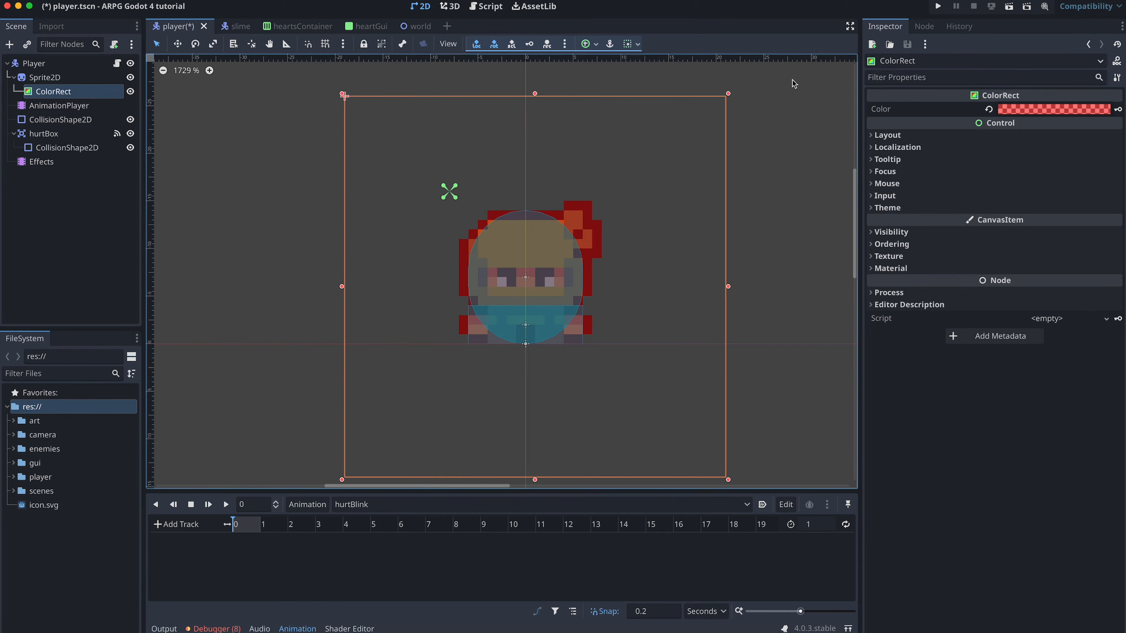
{"action": "left_click", "coordinate": [1009, 110]}
{"action": "left_click", "coordinate": [982, 334]}
{"action": "left_click_drag", "start_coordinate": [982, 333], "coordinate": [945, 330]}
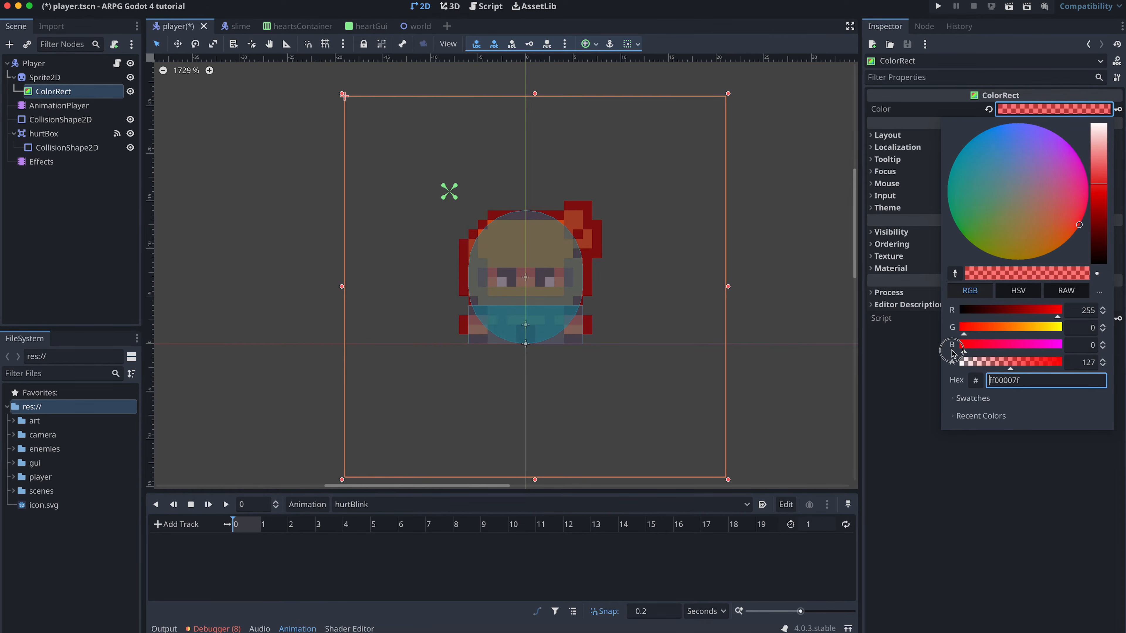
{"action": "left_click", "coordinate": [1012, 363]}
{"action": "left_click", "coordinate": [1010, 364]}
{"action": "left_click", "coordinate": [1117, 112]}
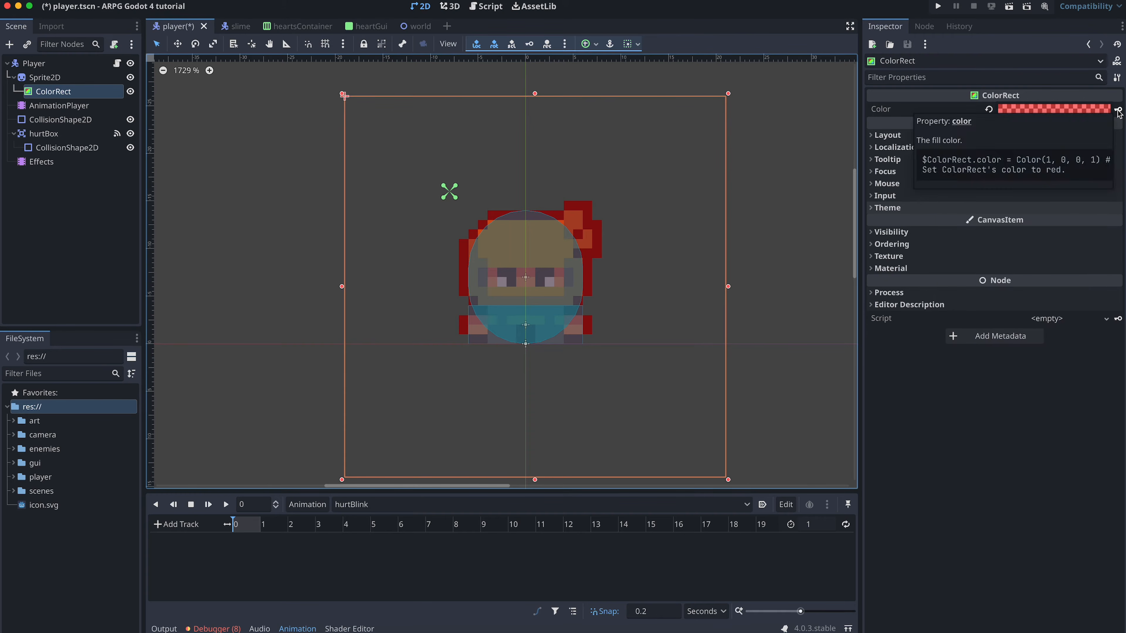
{"action": "left_click", "coordinate": [1117, 110]}
{"action": "left_click", "coordinate": [597, 358]}
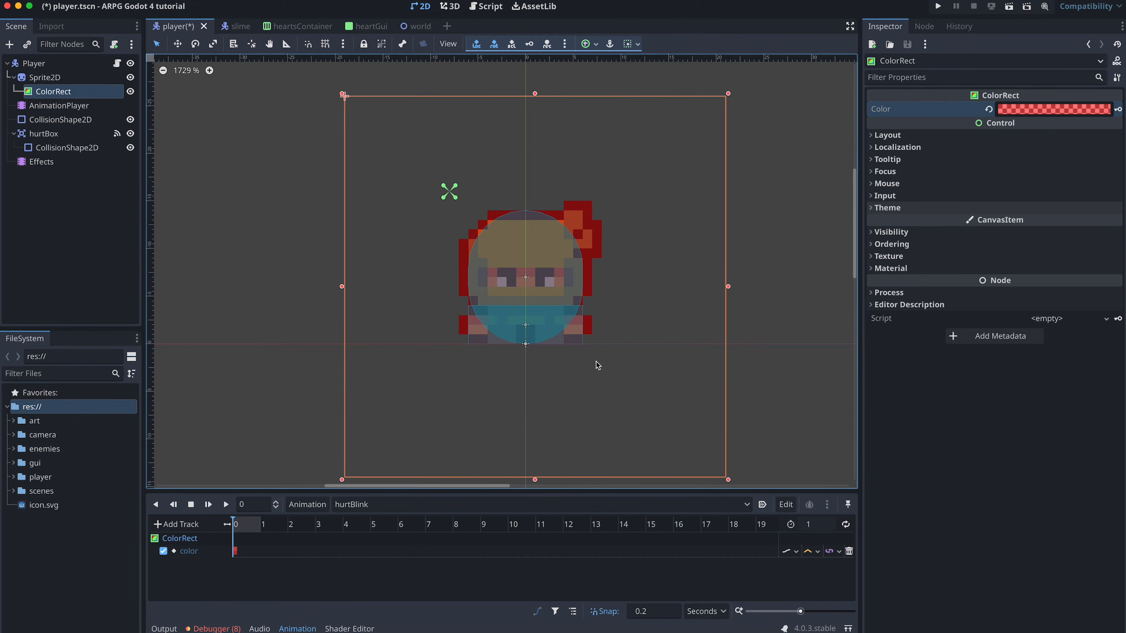
Insert a second color key at 0.2 seconds in hurtBlink and set its value to opaque white (ffffff).
{"action": "left_click", "coordinate": [236, 552]}
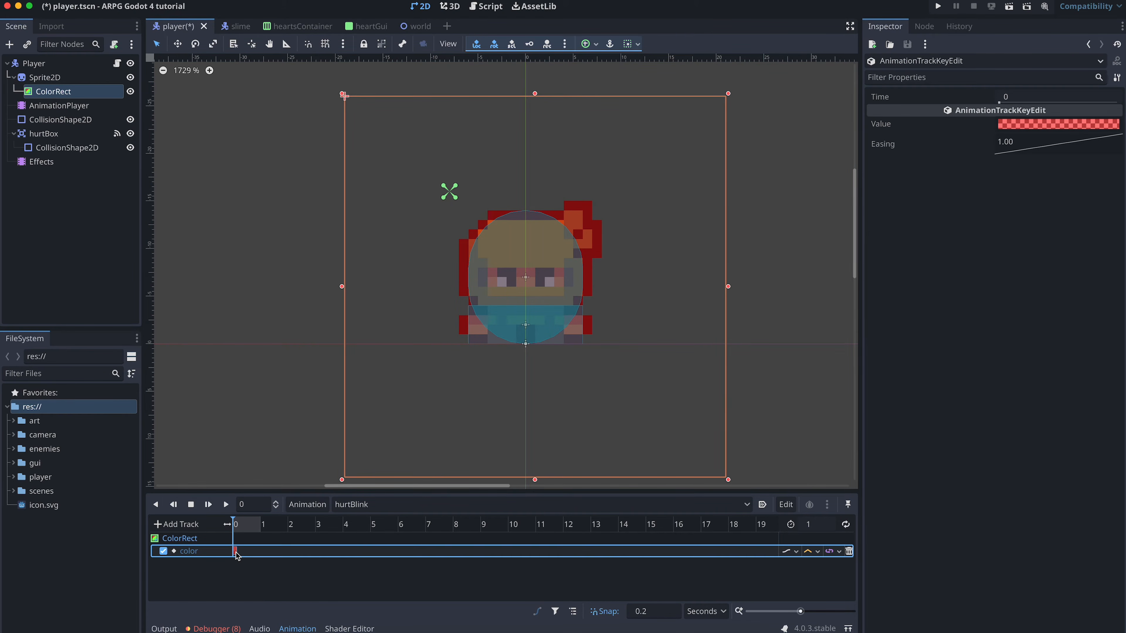
{"action": "right_click", "coordinate": [237, 555]}
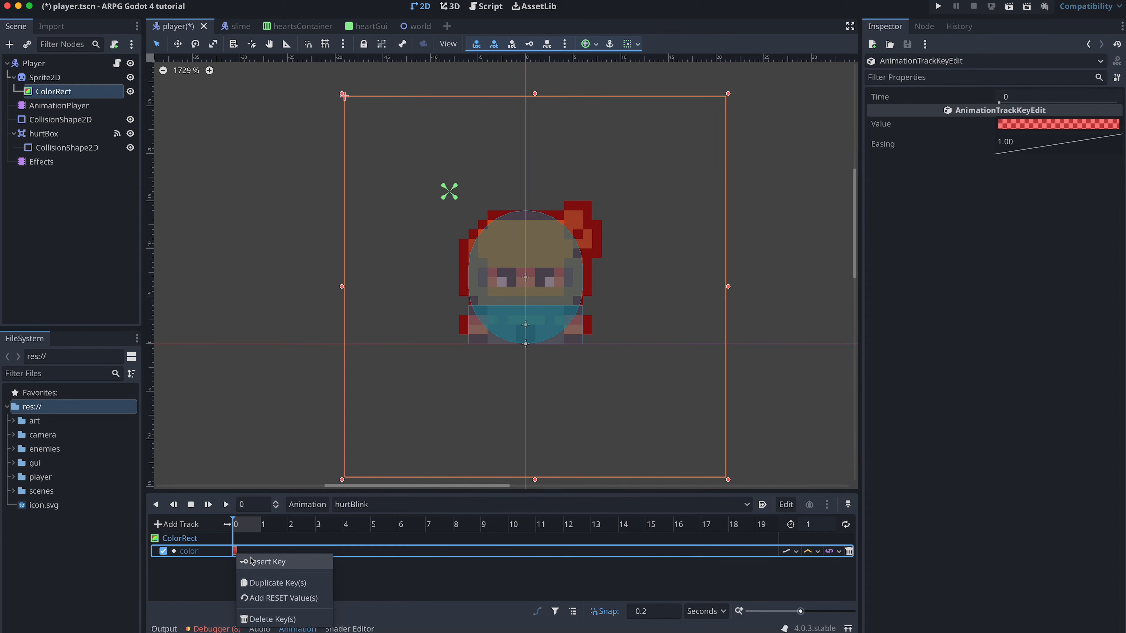
{"action": "left_click", "coordinate": [268, 563]}
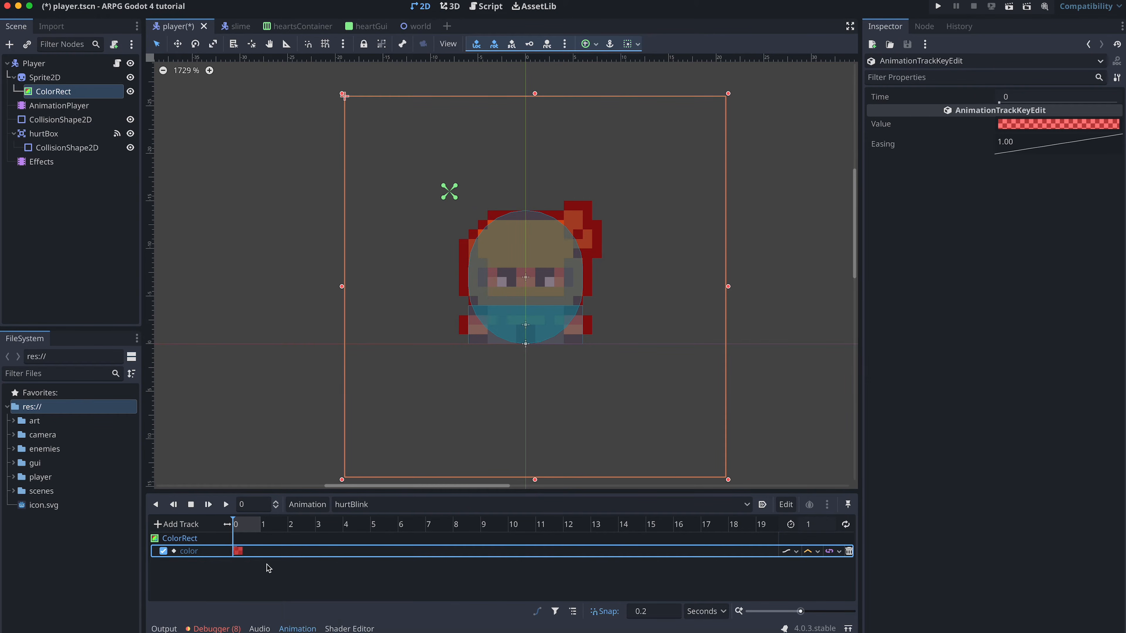
{"action": "left_click", "coordinate": [240, 553]}
{"action": "left_click_drag", "start_coordinate": [800, 610], "coordinate": [814, 611]}
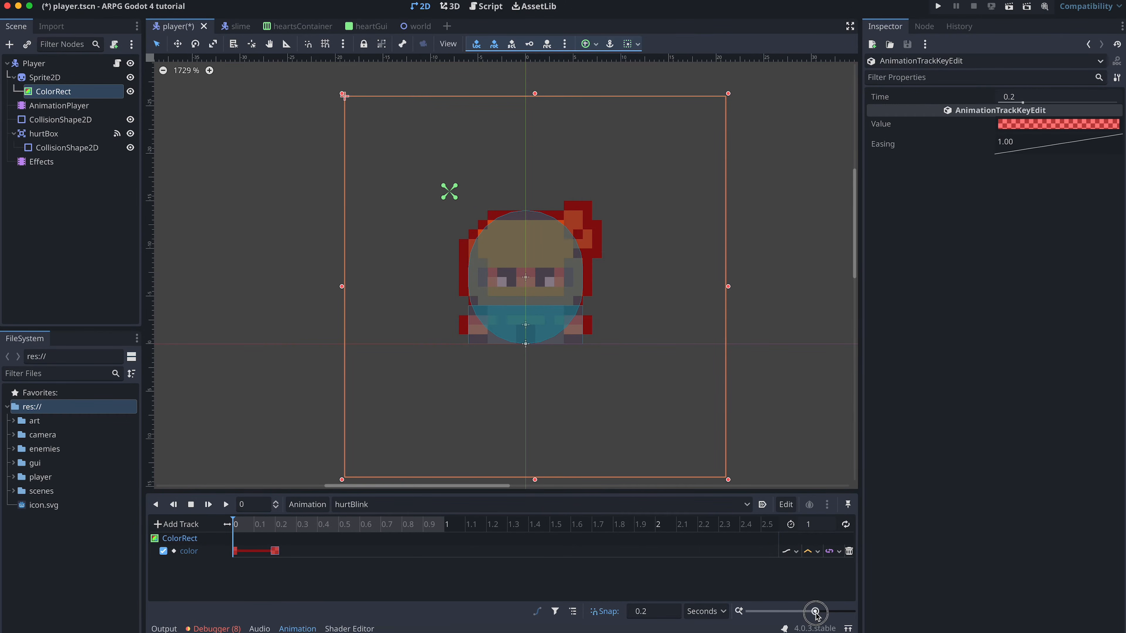
{"action": "left_click", "coordinate": [1023, 124]}
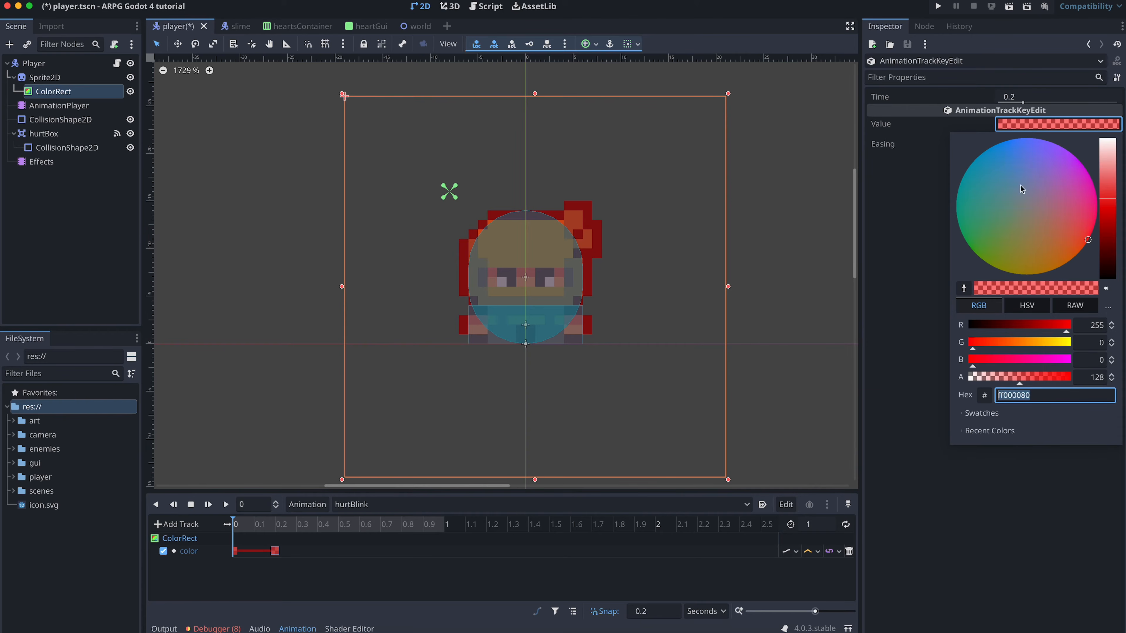
{"action": "left_click_drag", "start_coordinate": [1053, 343], "coordinate": [1075, 378]}
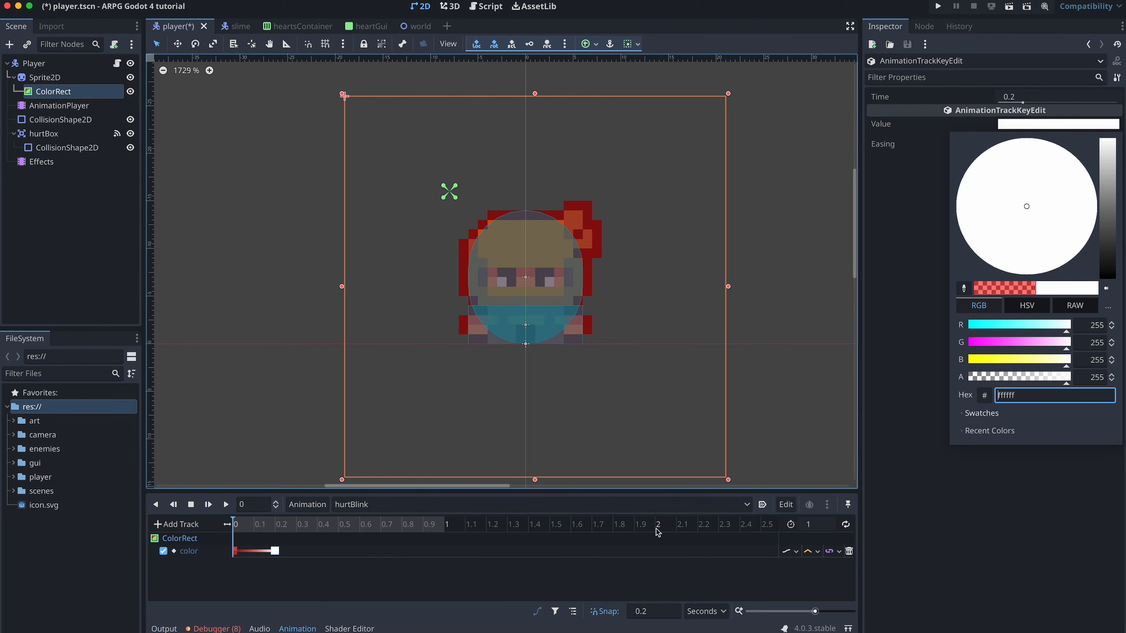
{"action": "left_click", "coordinate": [651, 557]}
Set the hurtBlink animation's length to 0.4 seconds and enable looping.
{"action": "left_click", "coordinate": [813, 526]}
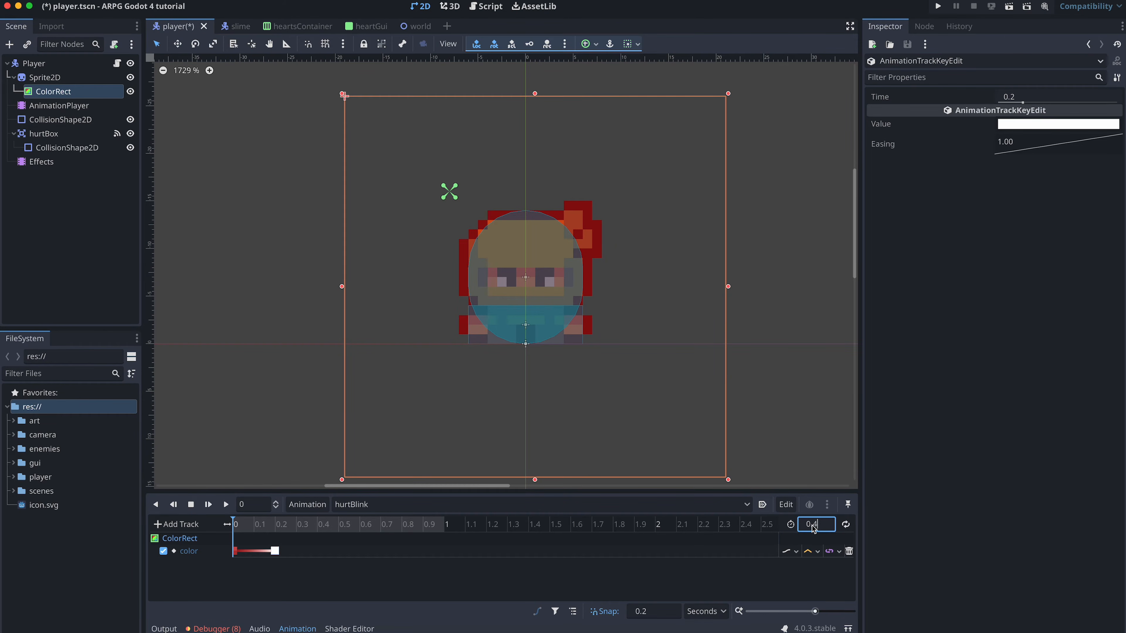
{"action": "key", "text": "Return"}
{"action": "left_click", "coordinate": [845, 524]}
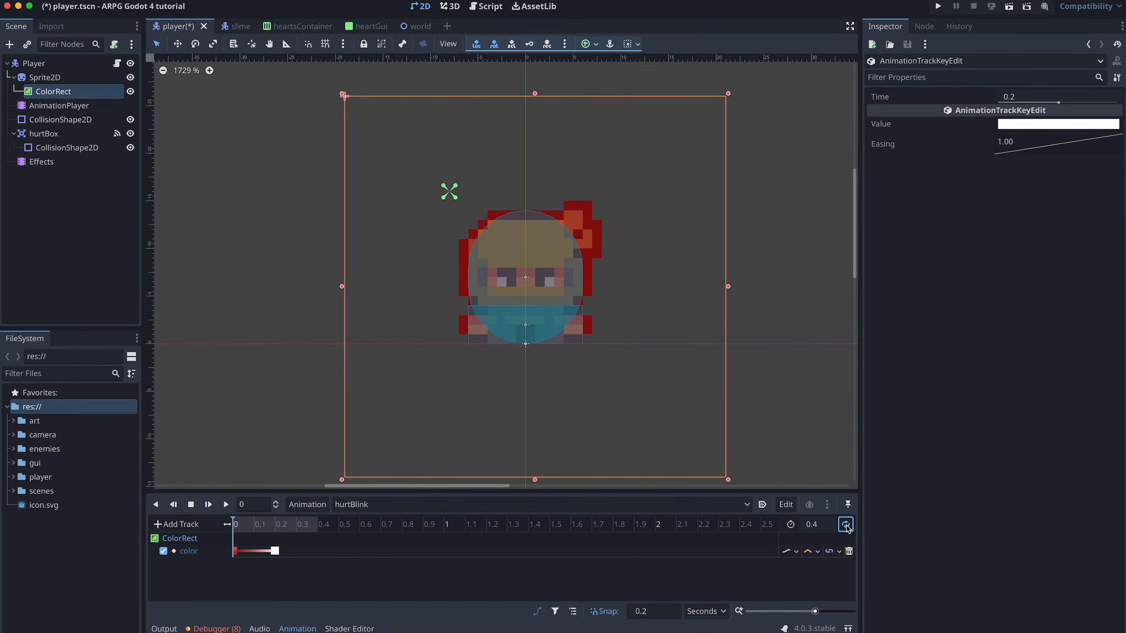
Play hurtBlink to preview the blink, stop the playback and save the player scene.
{"action": "left_click", "coordinate": [226, 505]}
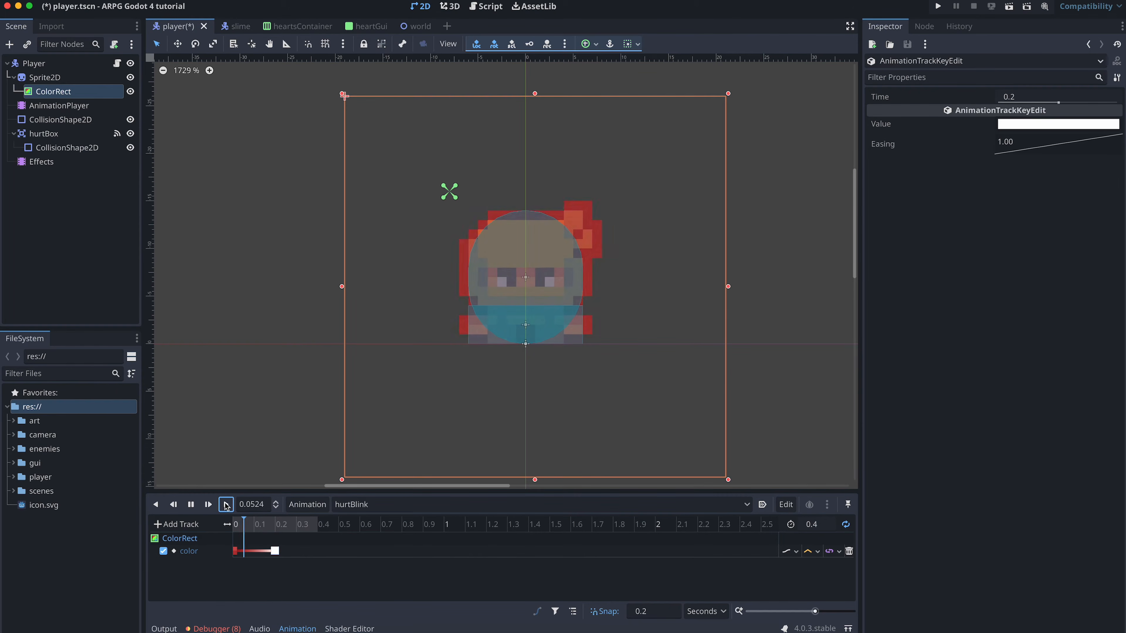
{"action": "left_click", "coordinate": [192, 505]}
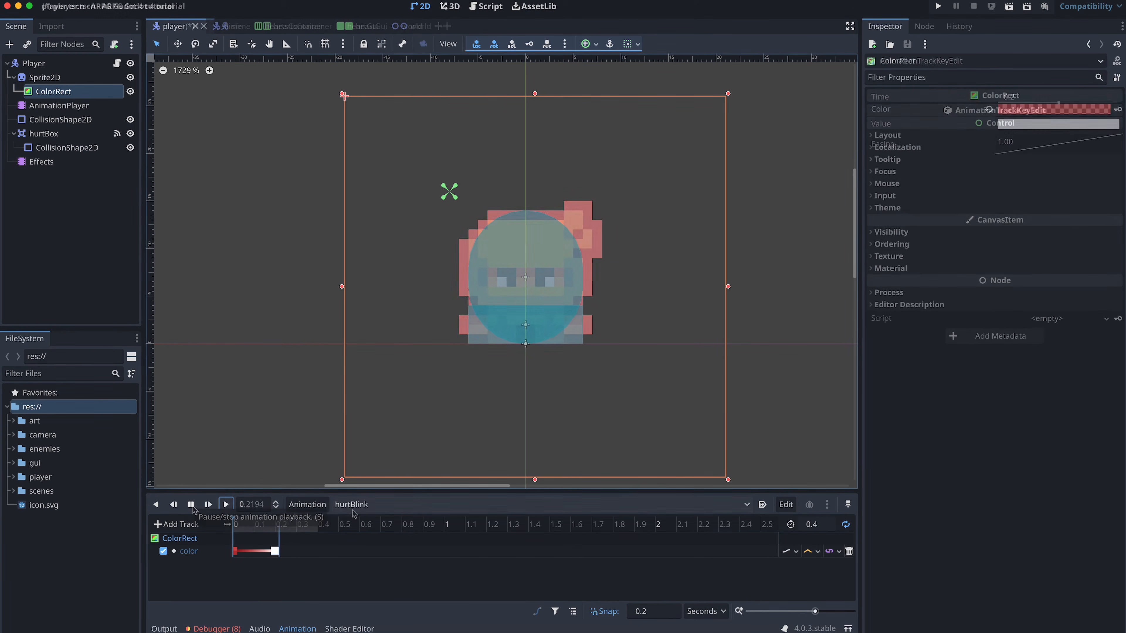
{"action": "left_click", "coordinate": [312, 459]}
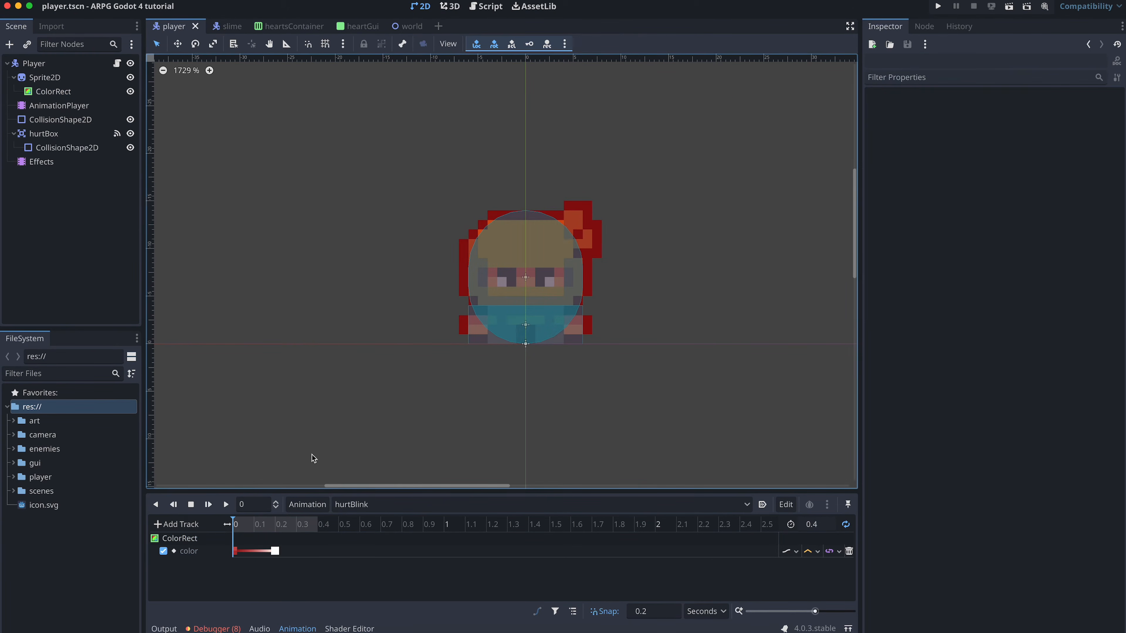
Set the color key in the RESET animation to zero alpha (ff000000) and play RESET to apply it.
{"action": "left_click", "coordinate": [347, 506]}
{"action": "left_click", "coordinate": [360, 521]}
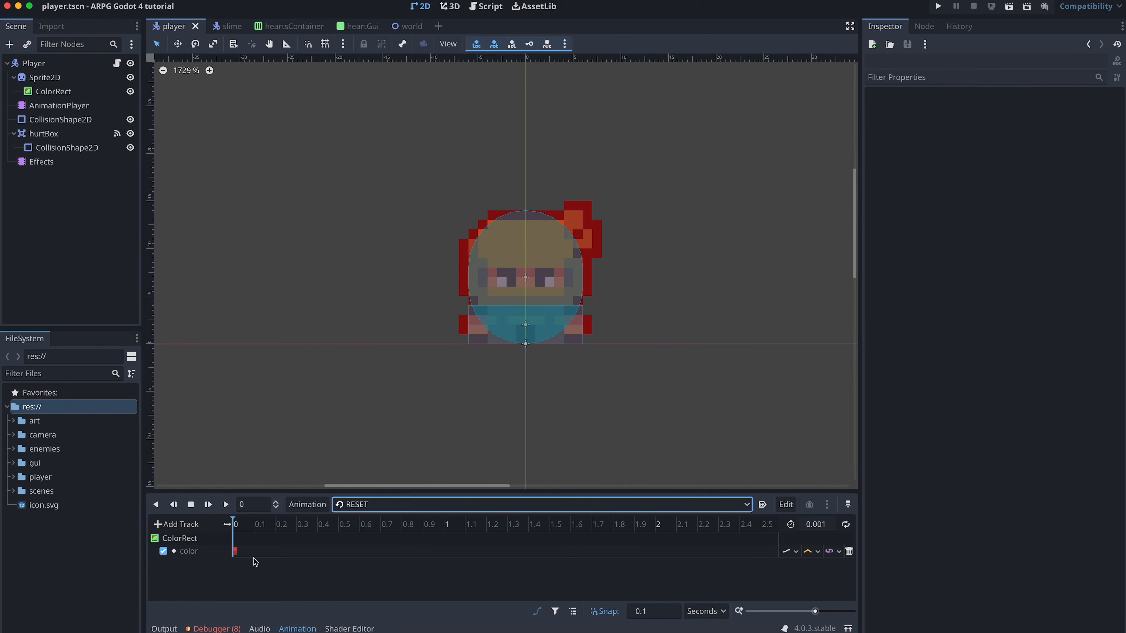
{"action": "left_click", "coordinate": [235, 551]}
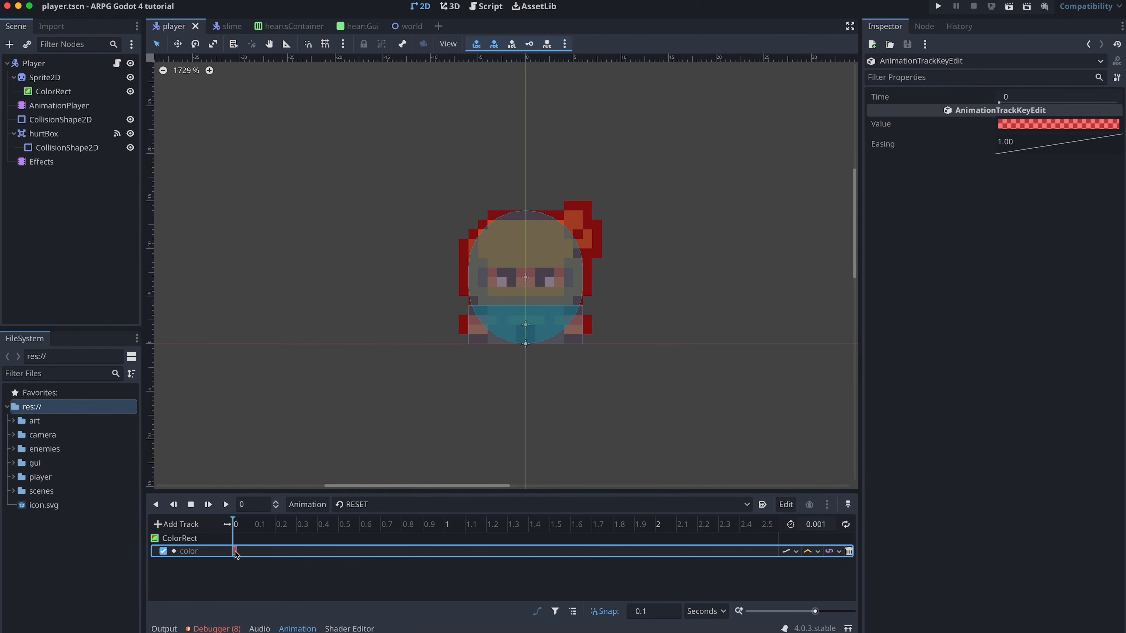
{"action": "left_click", "coordinate": [1028, 126]}
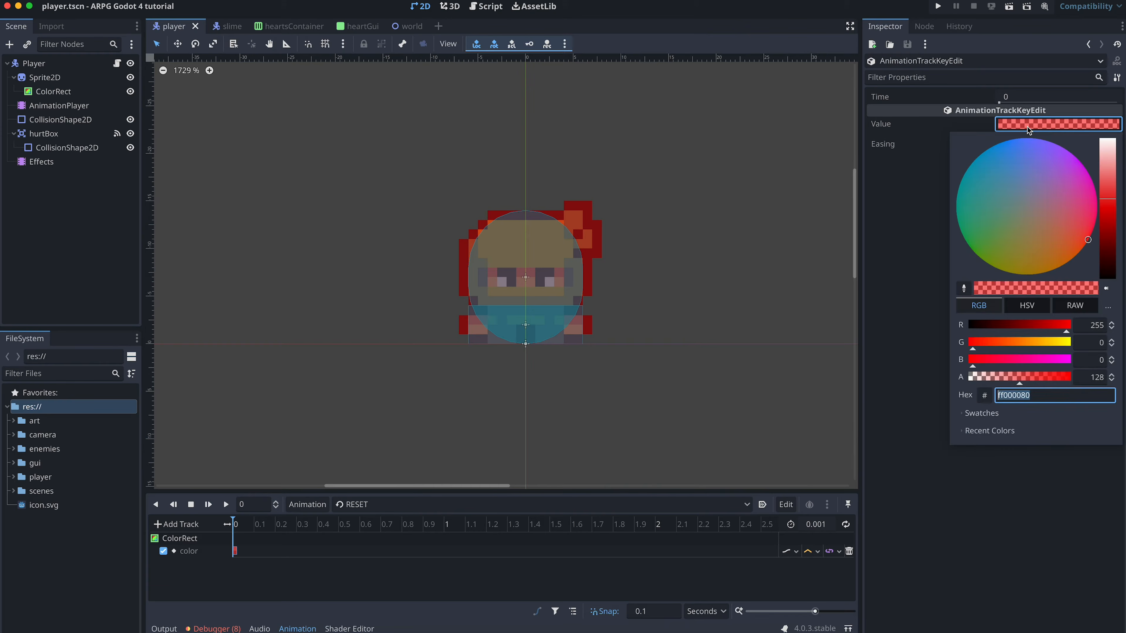
{"action": "left_click_drag", "start_coordinate": [982, 378], "coordinate": [960, 378]}
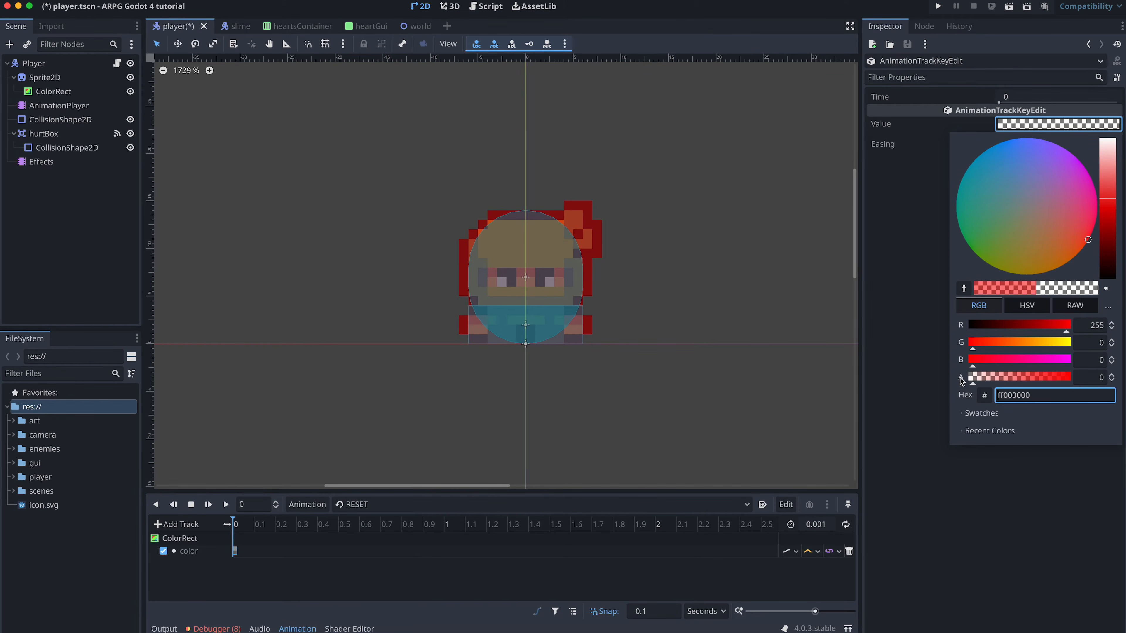
{"action": "left_click", "coordinate": [908, 408]}
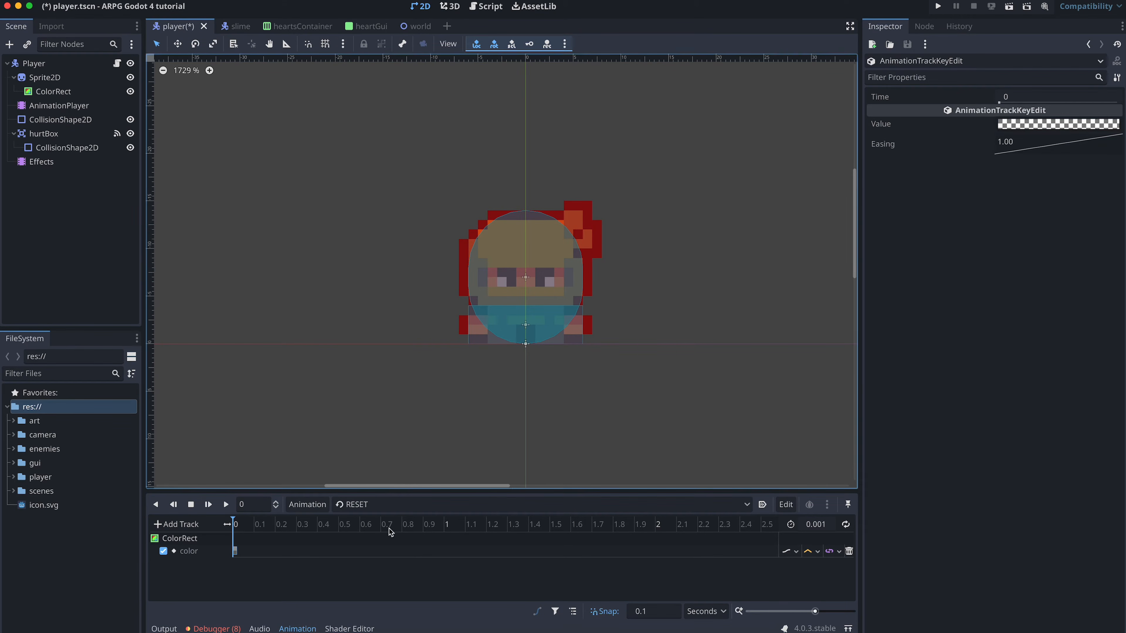
{"action": "left_click", "coordinate": [225, 504]}
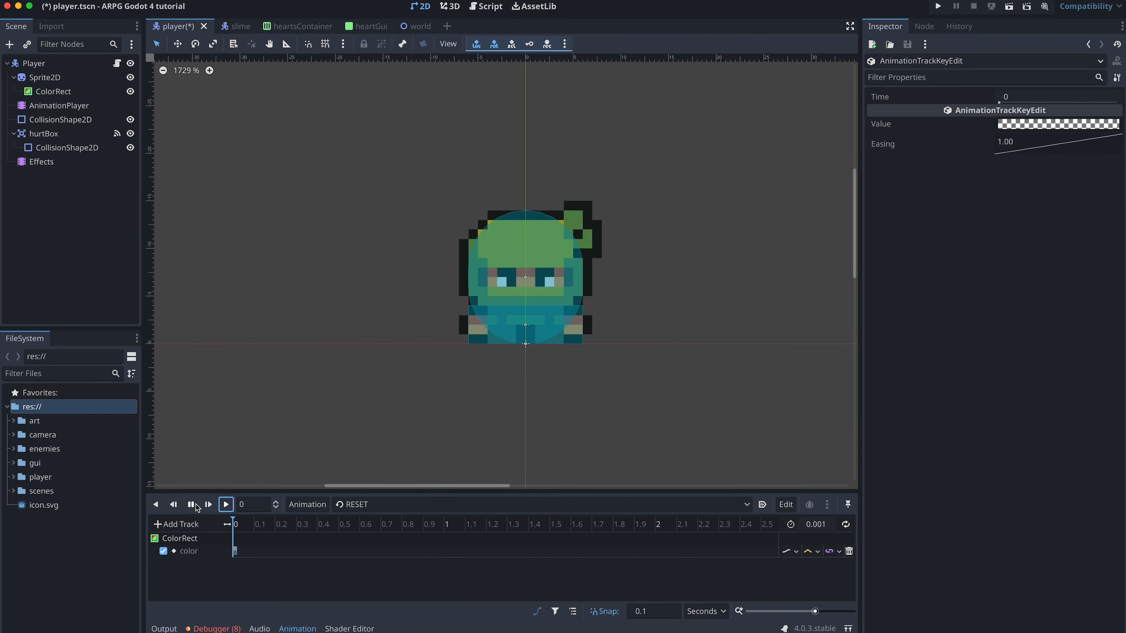
{"action": "left_click", "coordinate": [491, 8]}
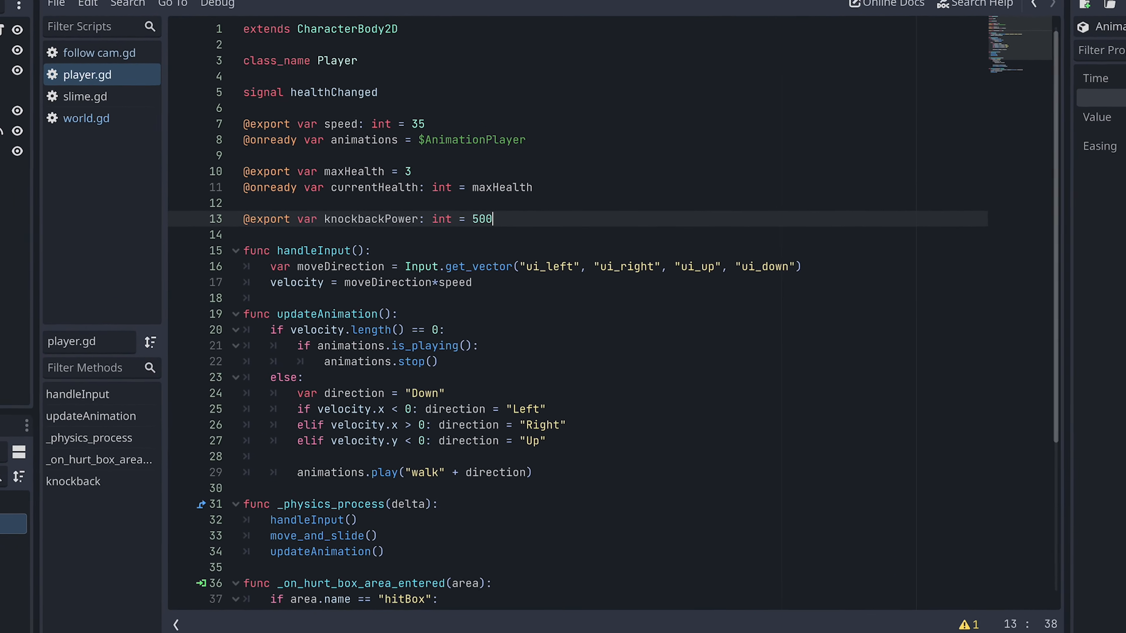
{"action": "left_click", "coordinate": [552, 140]}
{"action": "key", "text": "Return"}
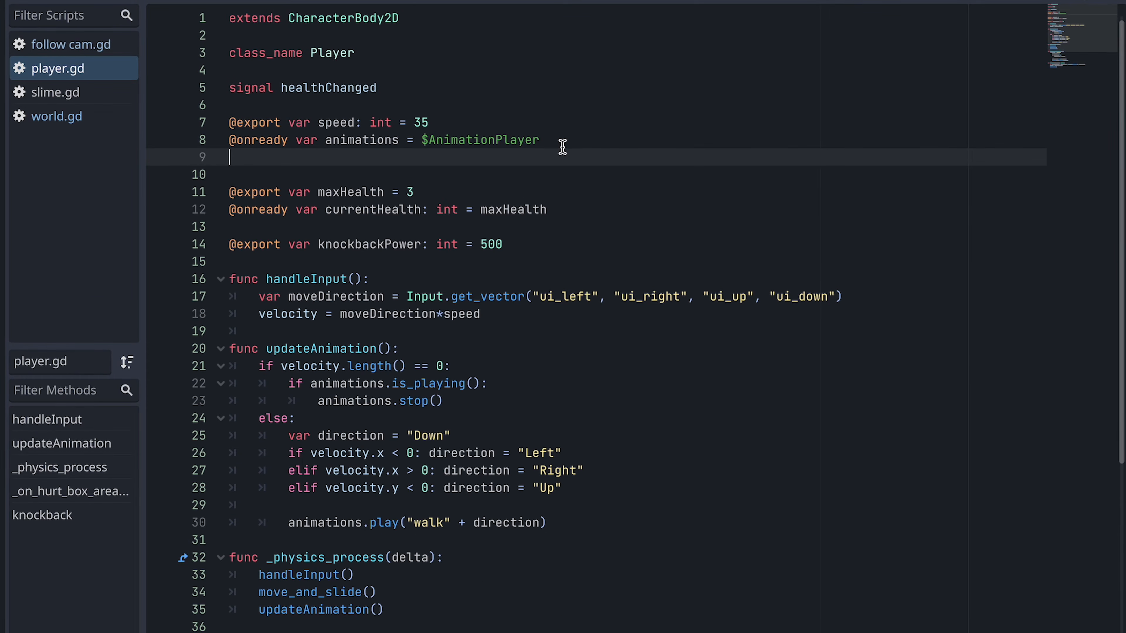
{"action": "type", "text": "@o"}
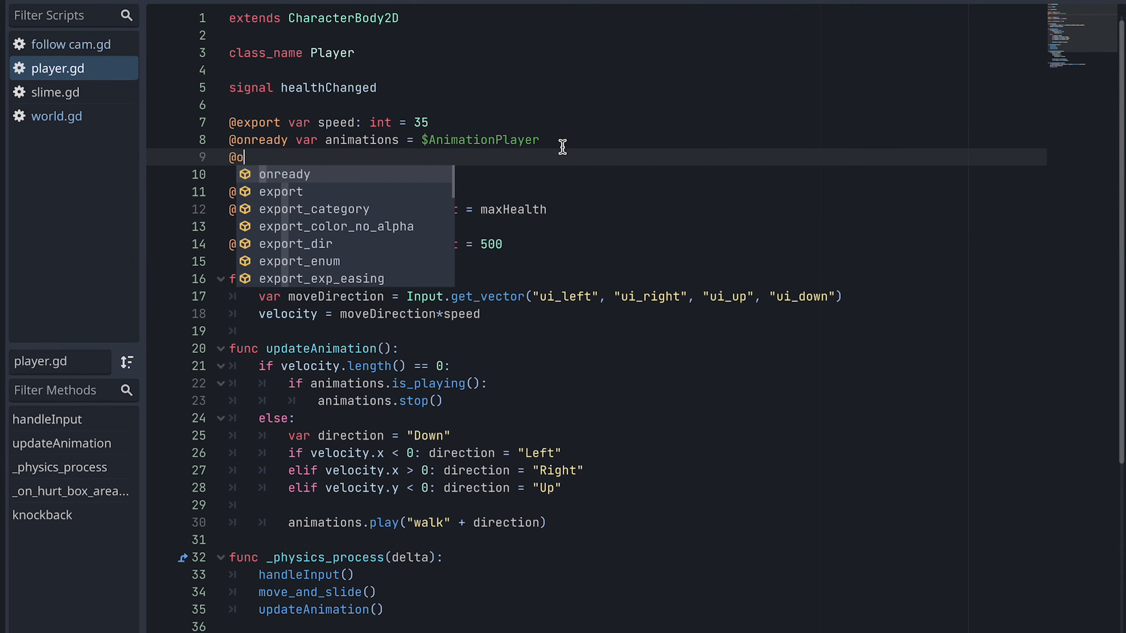
{"action": "type", "text": "nready var effects ="}
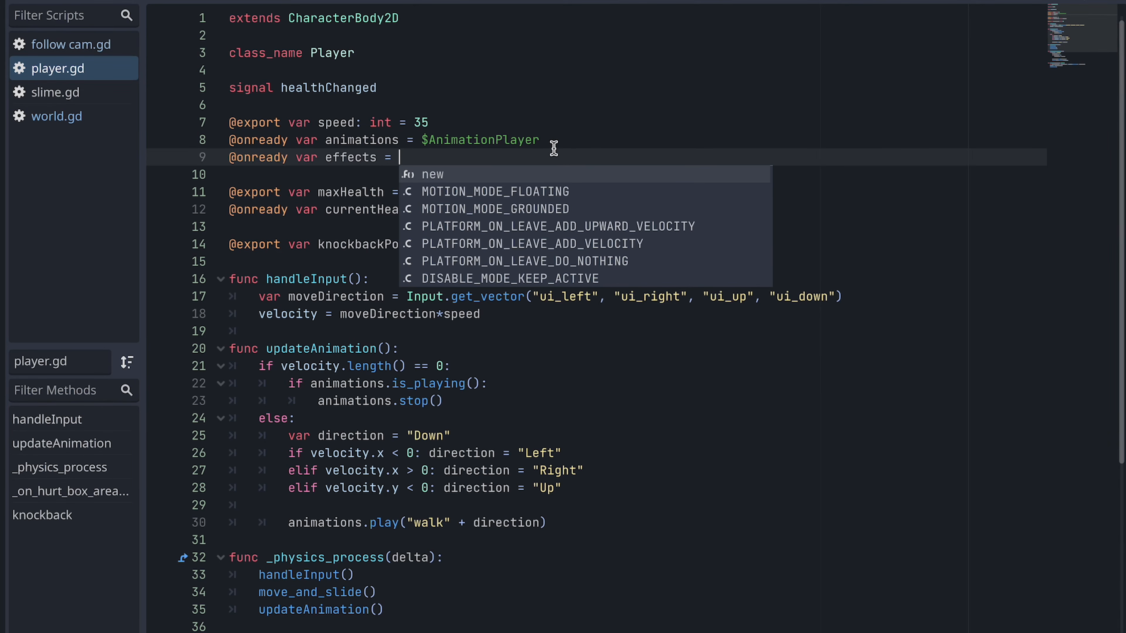
{"action": "left_click_drag", "start_coordinate": [1, 133], "coordinate": [445, 161]}
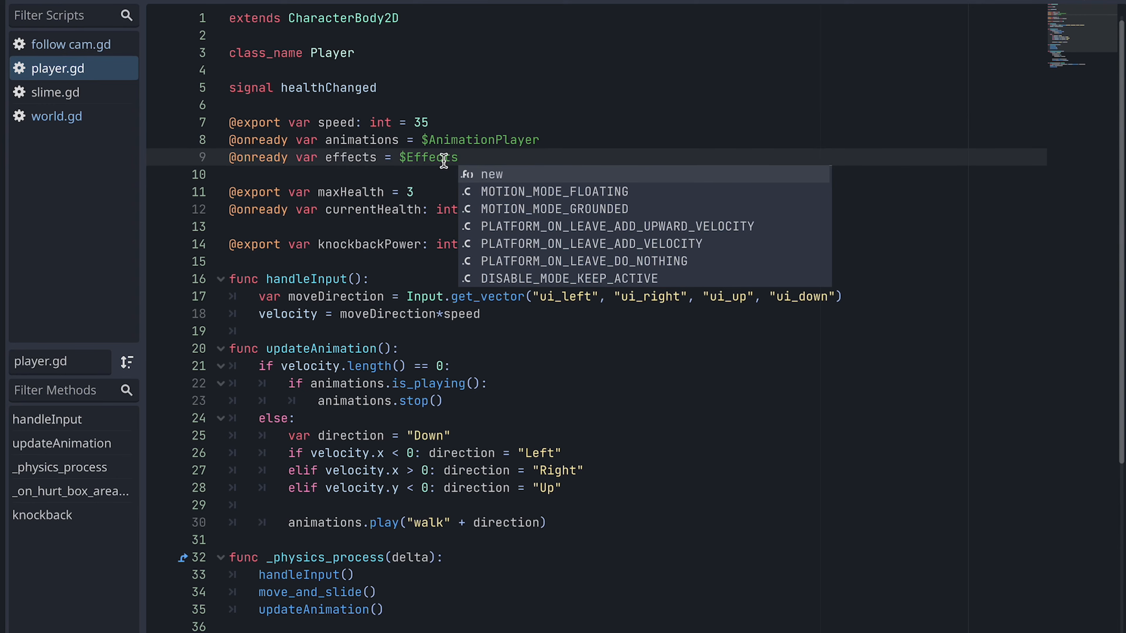
{"action": "left_click", "coordinate": [443, 177]}
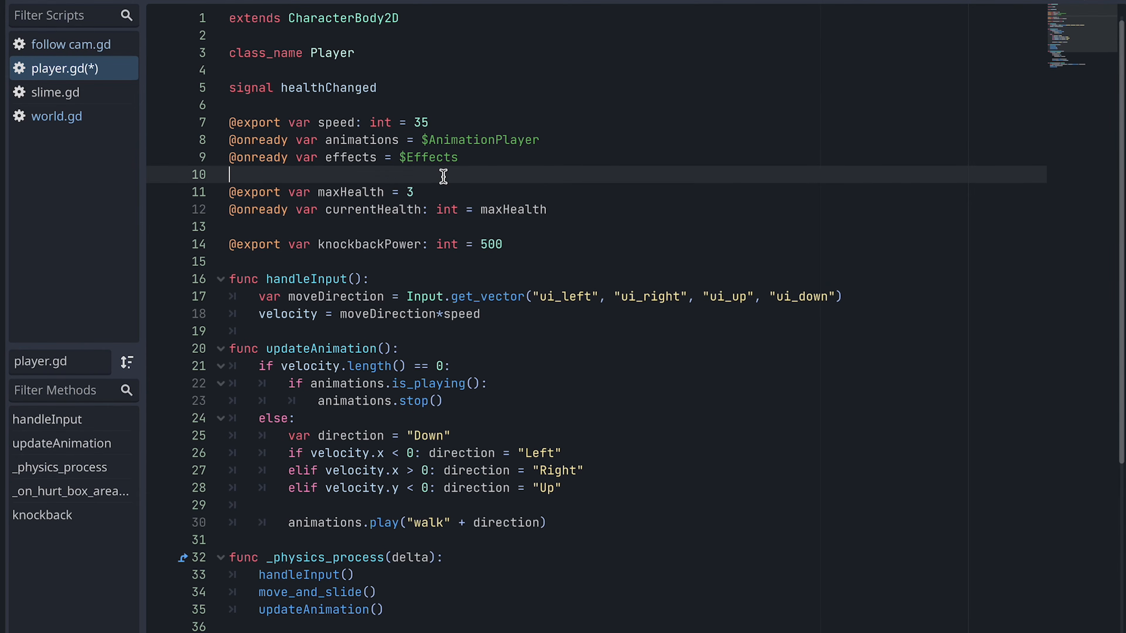
Add effects.play("hurtBlink") after the knockback call in _on_hurt_box_area_entered and save the script.
{"action": "scroll", "coordinate": [443, 177], "scroll_direction": "down", "scroll_amount": 5}
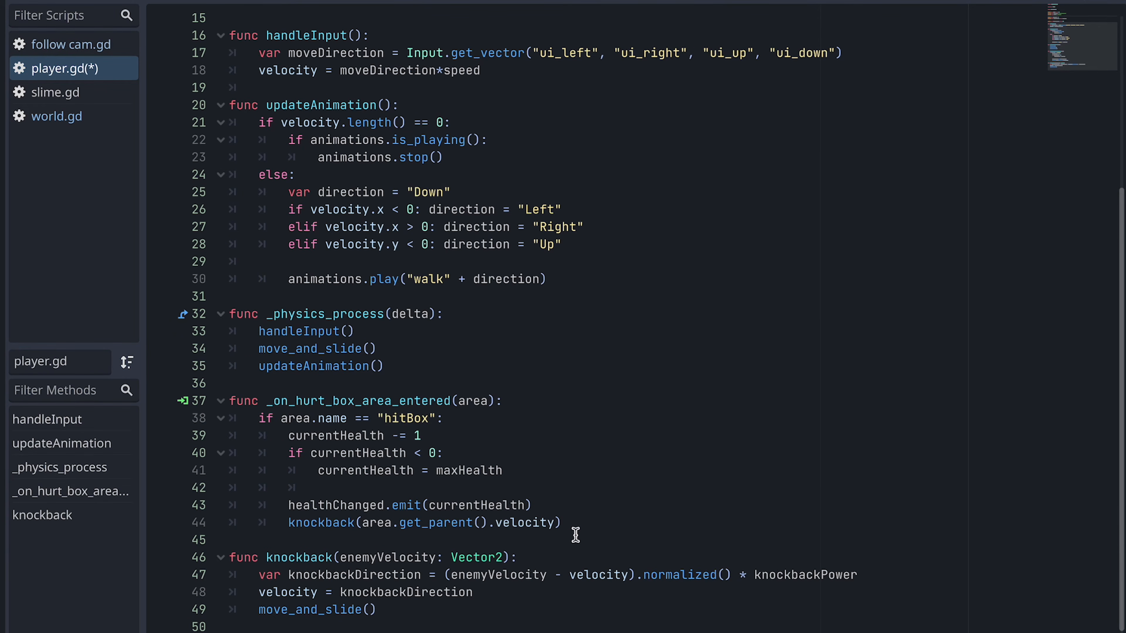
{"action": "left_click", "coordinate": [579, 524]}
{"action": "key", "text": "Return"}
{"action": "type", "text": "effe"}
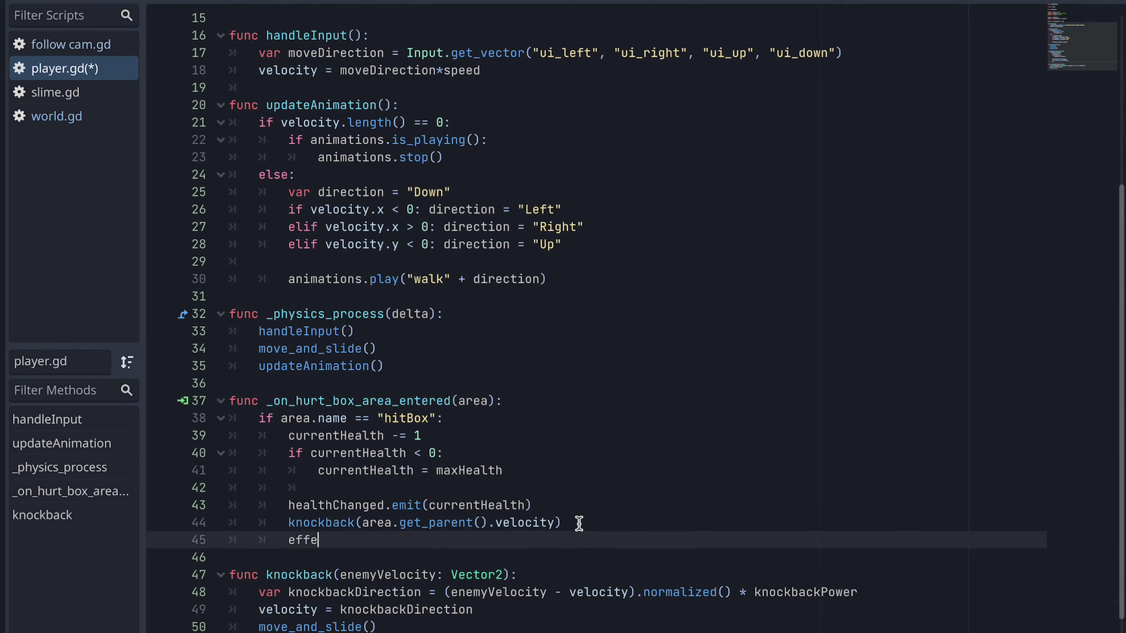
{"action": "type", "text": "cts.pl"}
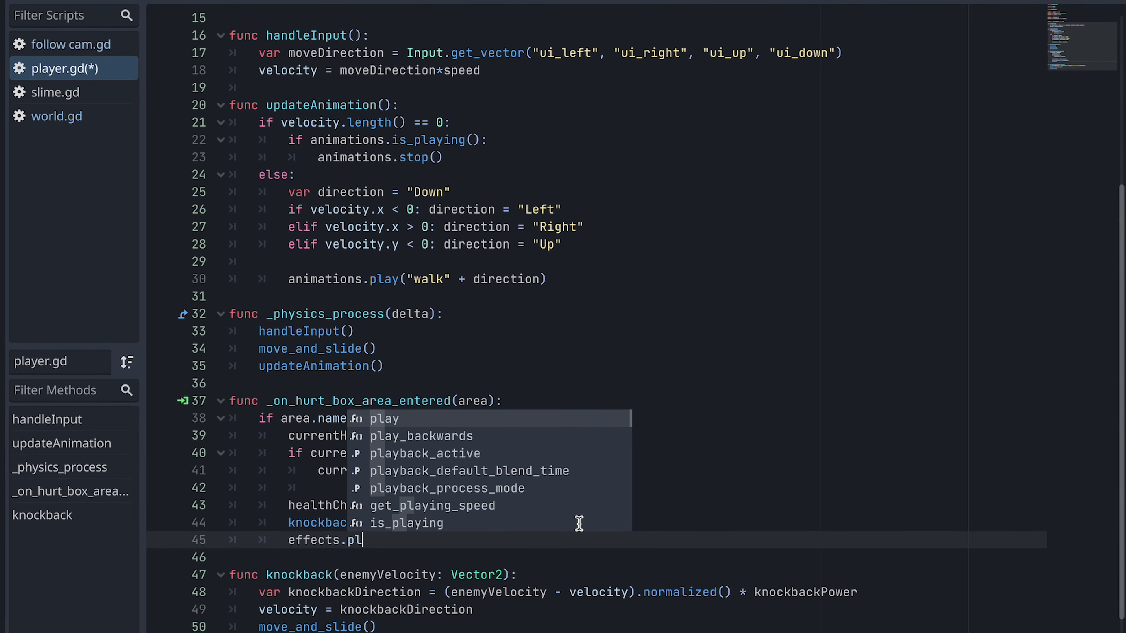
{"action": "type", "text": "ay(\"hurtBlink"}
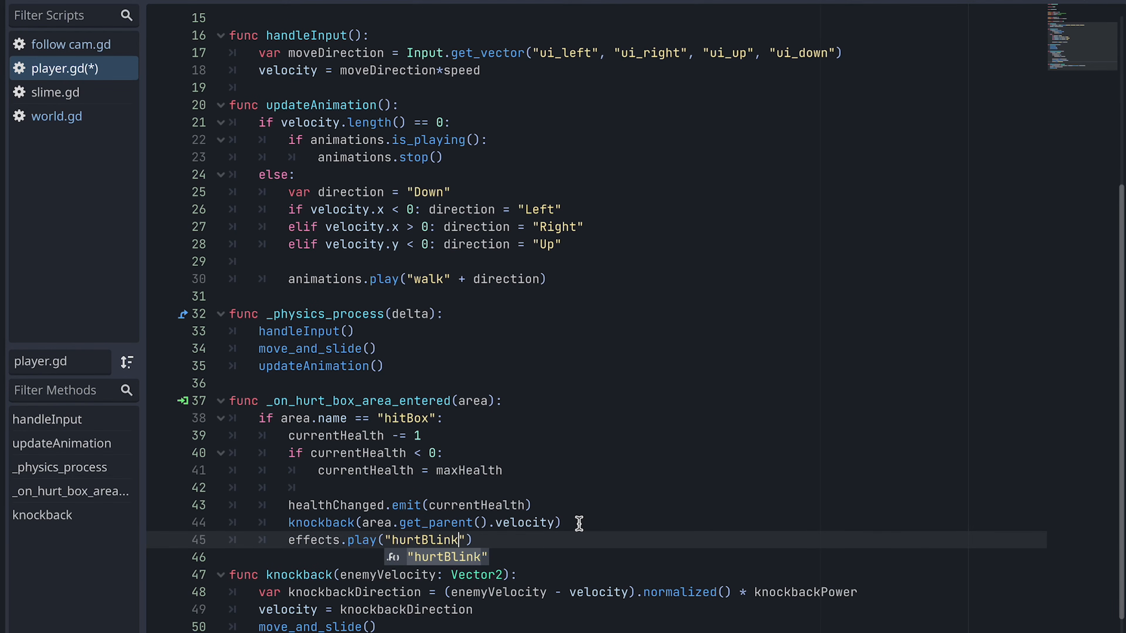
{"action": "key", "text": "Return"}
{"action": "key", "text": "End"}
{"action": "key", "text": "ctrl+s"}
Add a _ready() function above handleInput() in player.gd that calls effects.play("RESET").
{"action": "scroll", "coordinate": [467, 371], "scroll_direction": "up", "scroll_amount": 5}
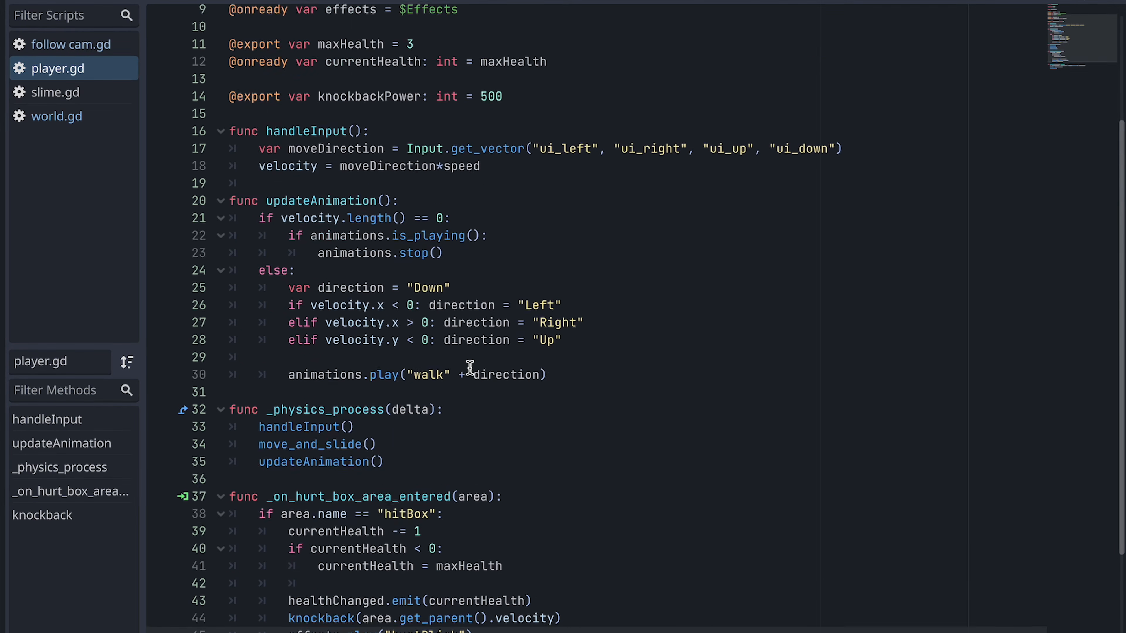
{"action": "left_click", "coordinate": [460, 262]}
{"action": "key", "text": "Return"}
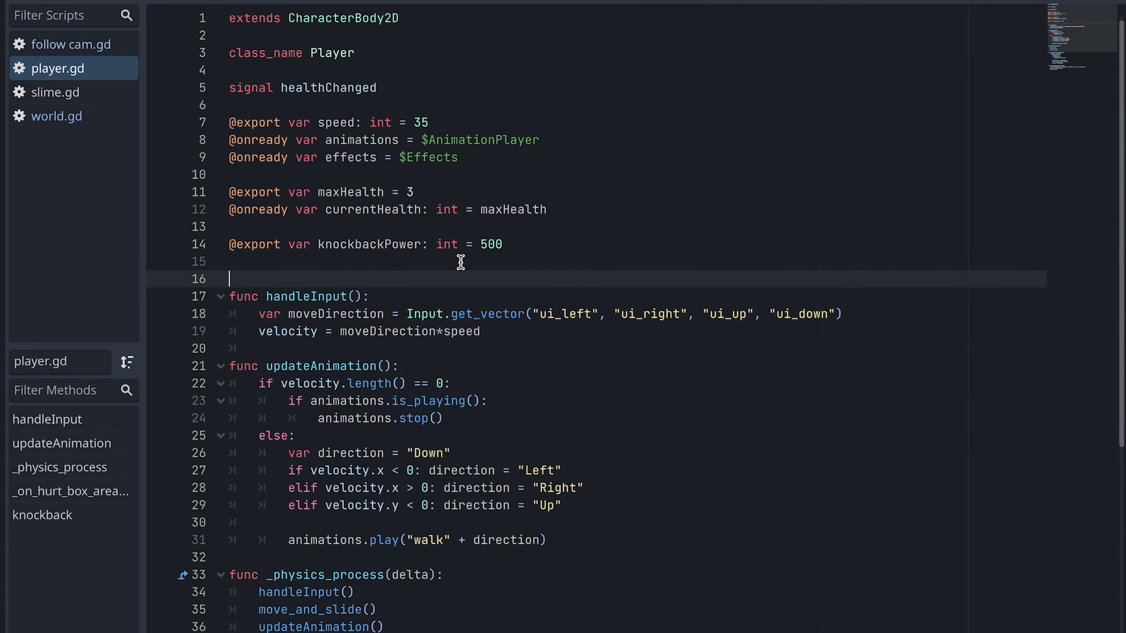
{"action": "key", "text": "Return"}
{"action": "key", "text": "Up"}
{"action": "type", "text": "func _ready"}
{"action": "key", "text": "Return"}
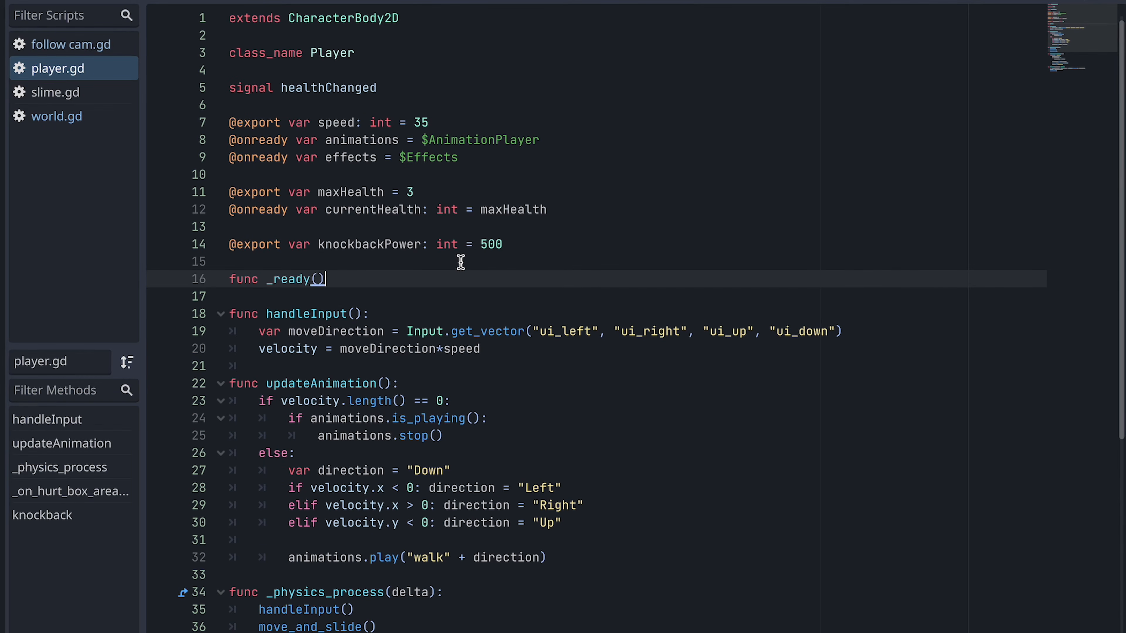
{"action": "key", "text": "Return"}
{"action": "type", "text": "effects"}
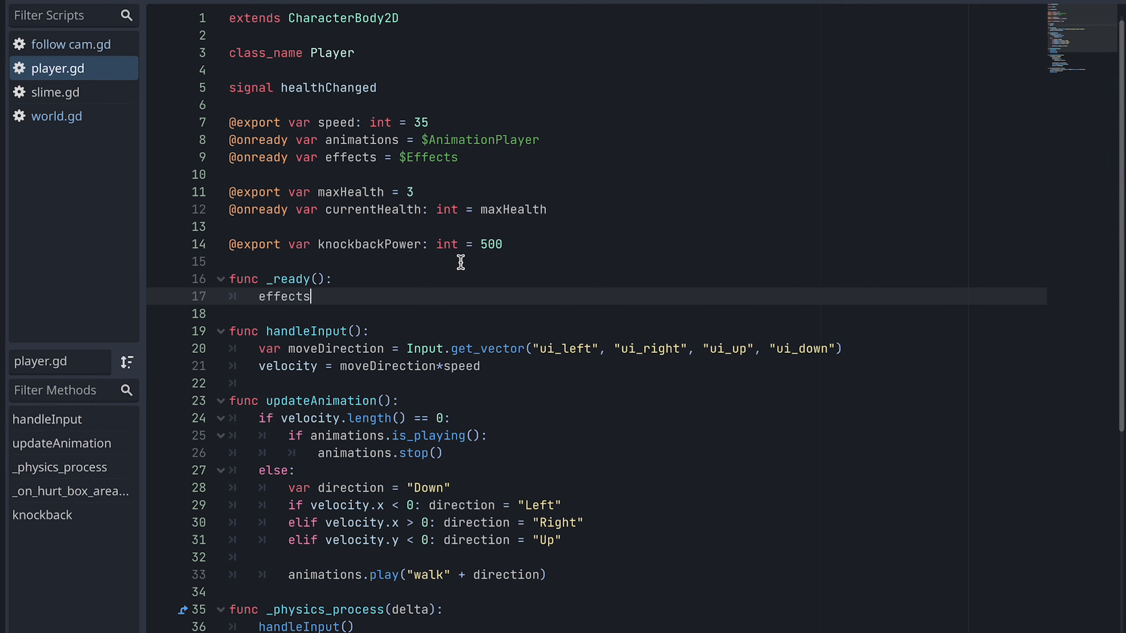
{"action": "type", "text": ".play(\"R"}
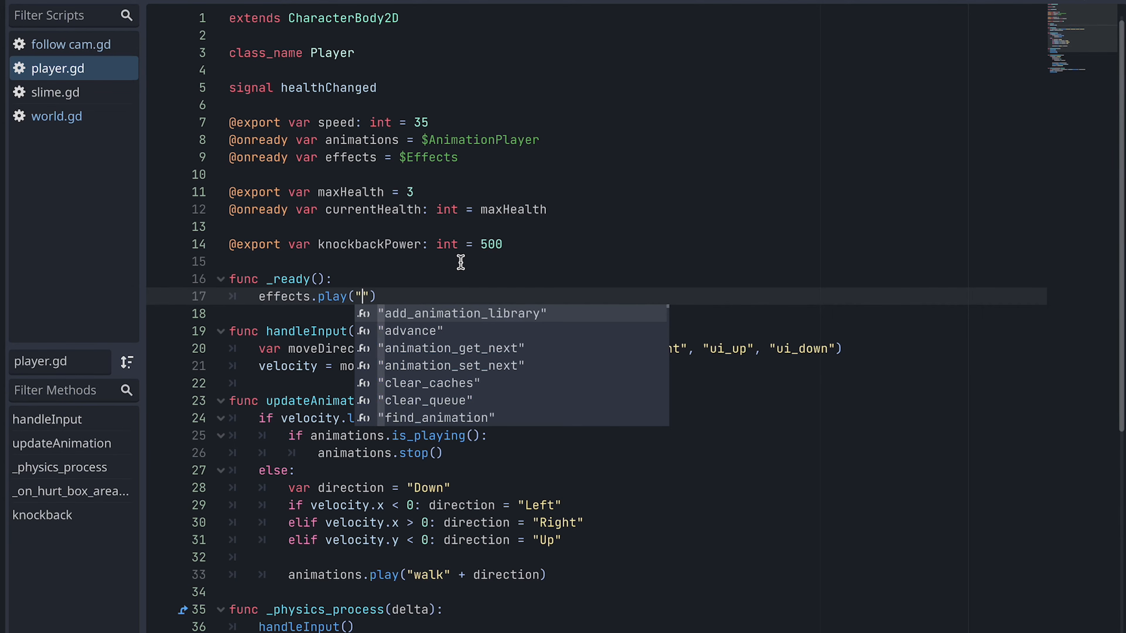
{"action": "type", "text": "ESET"}
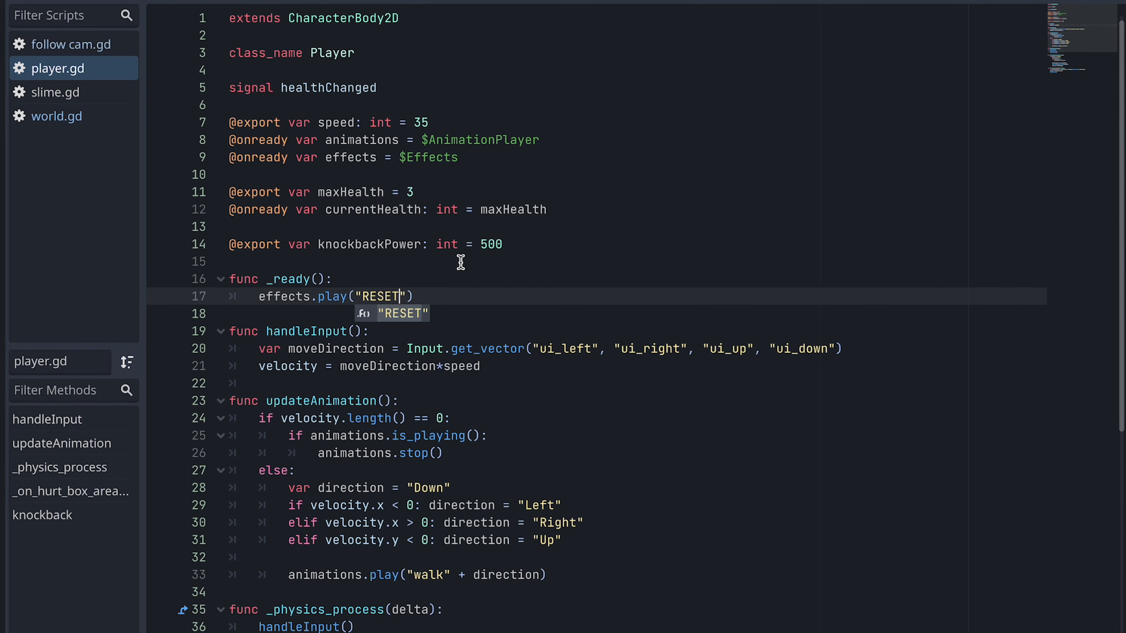
{"action": "key", "text": "Return"}
{"action": "left_click", "coordinate": [480, 299]}
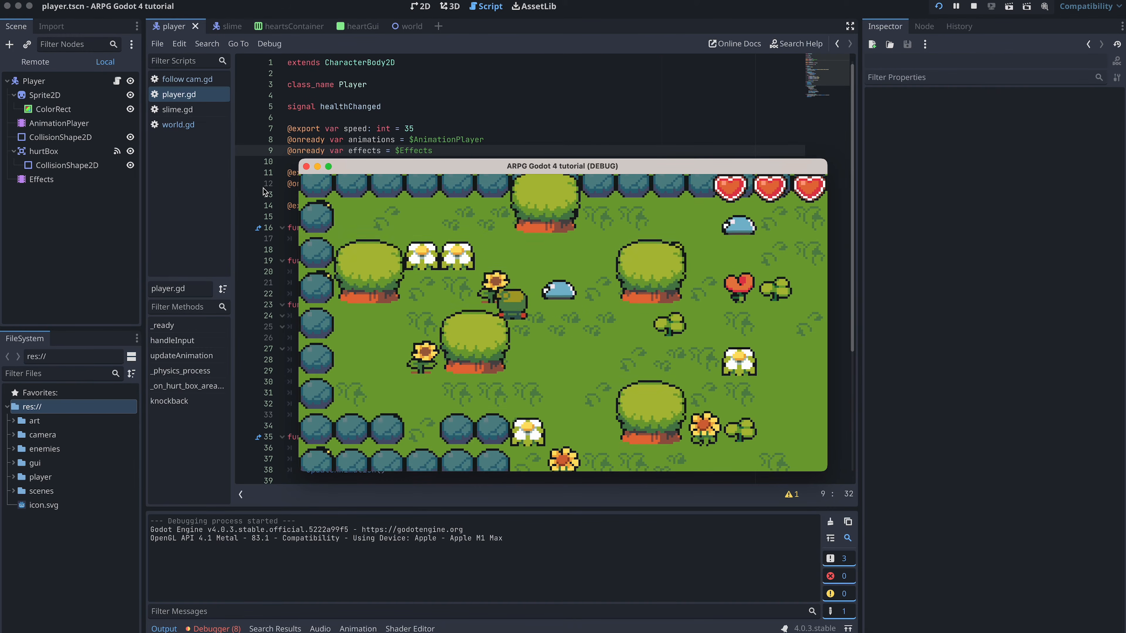
Run the game and walk the player into a slime to test the hurt blink.
{"action": "key", "text": "Right"}
{"action": "key", "text": "Up"}
{"action": "key", "text": "Up"}
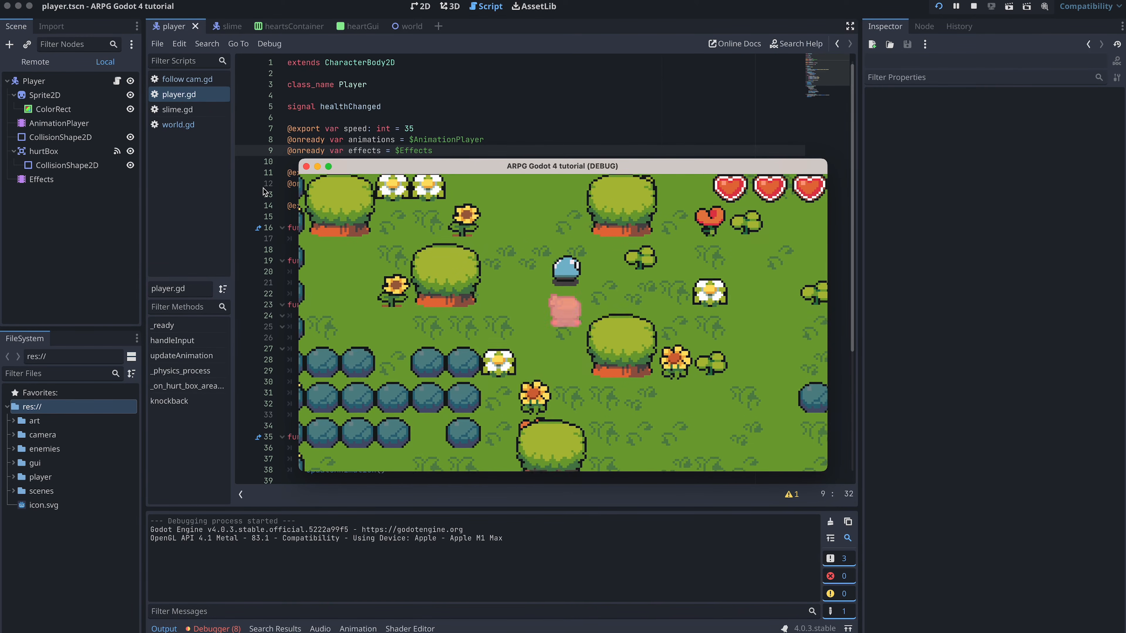
Walk the player upward in the running game to check the blink effect after the hit, and close the game.
{"action": "key", "text": "Up"}
{"action": "key", "text": "Up"}
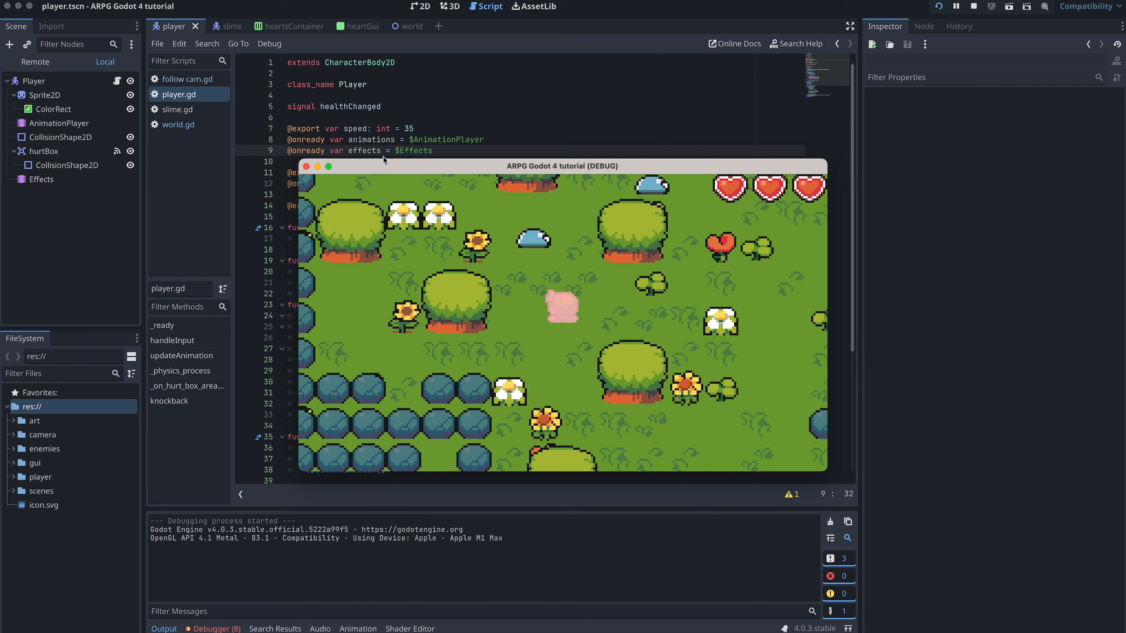
{"action": "left_click", "coordinate": [306, 167]}
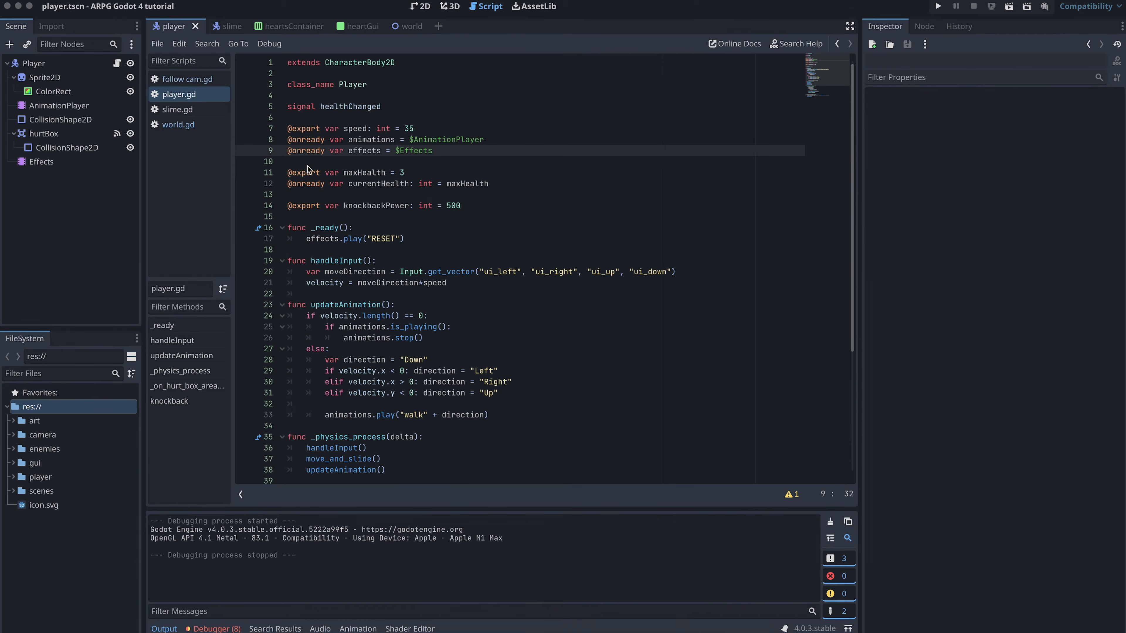
Add a Timer node as a child of the Player node.
{"action": "right_click", "coordinate": [33, 64]}
{"action": "left_click", "coordinate": [52, 98]}
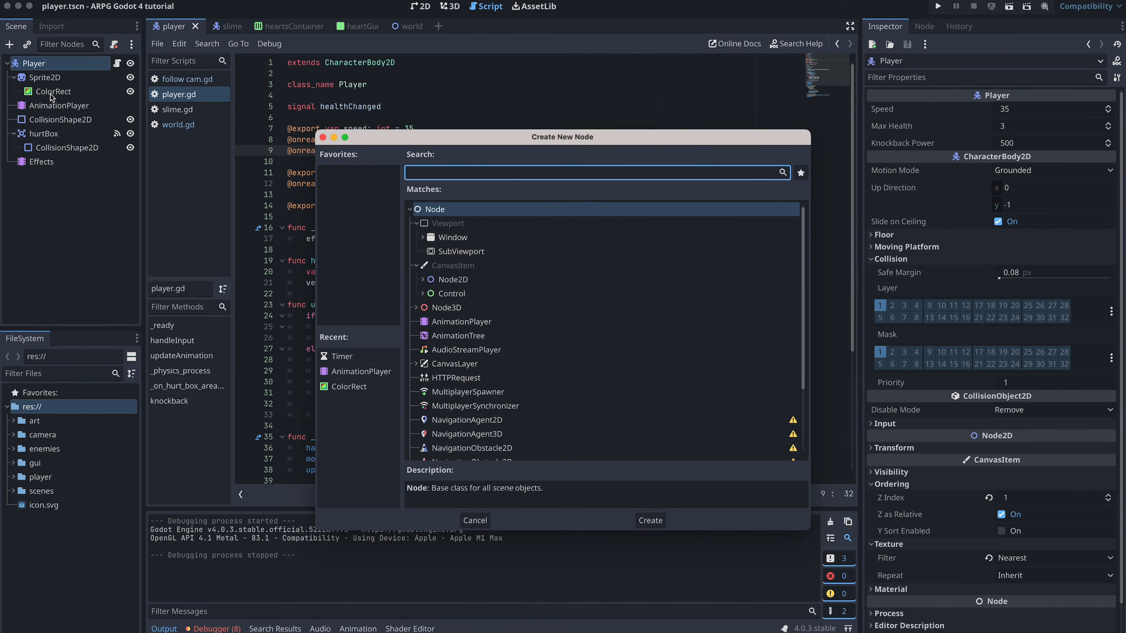
{"action": "type", "text": "timer"}
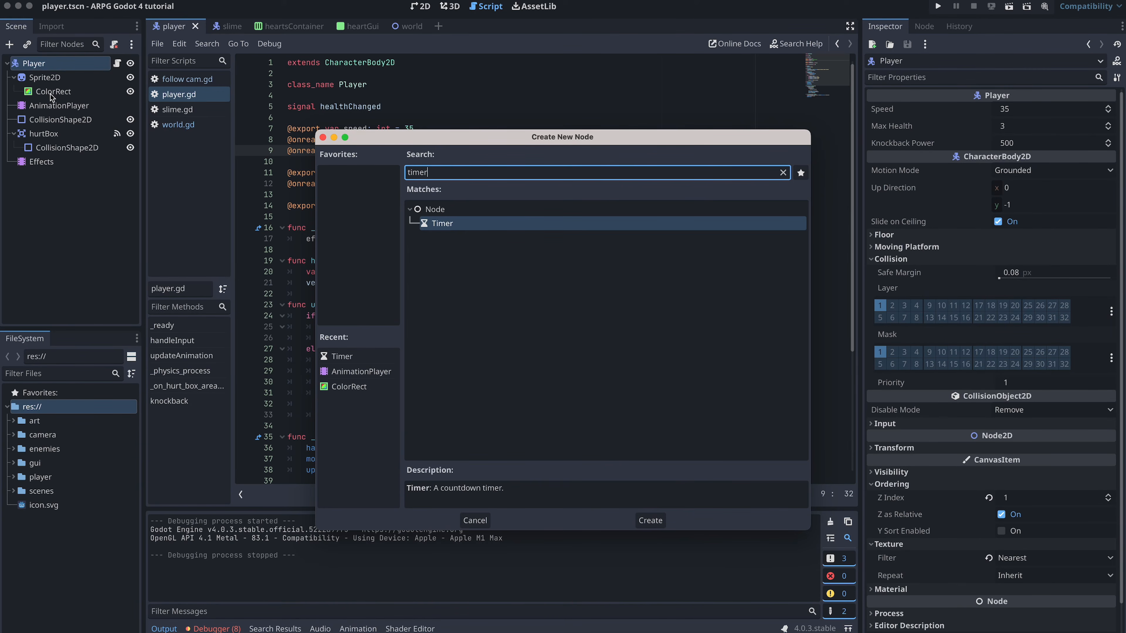
{"action": "key", "text": "Return"}
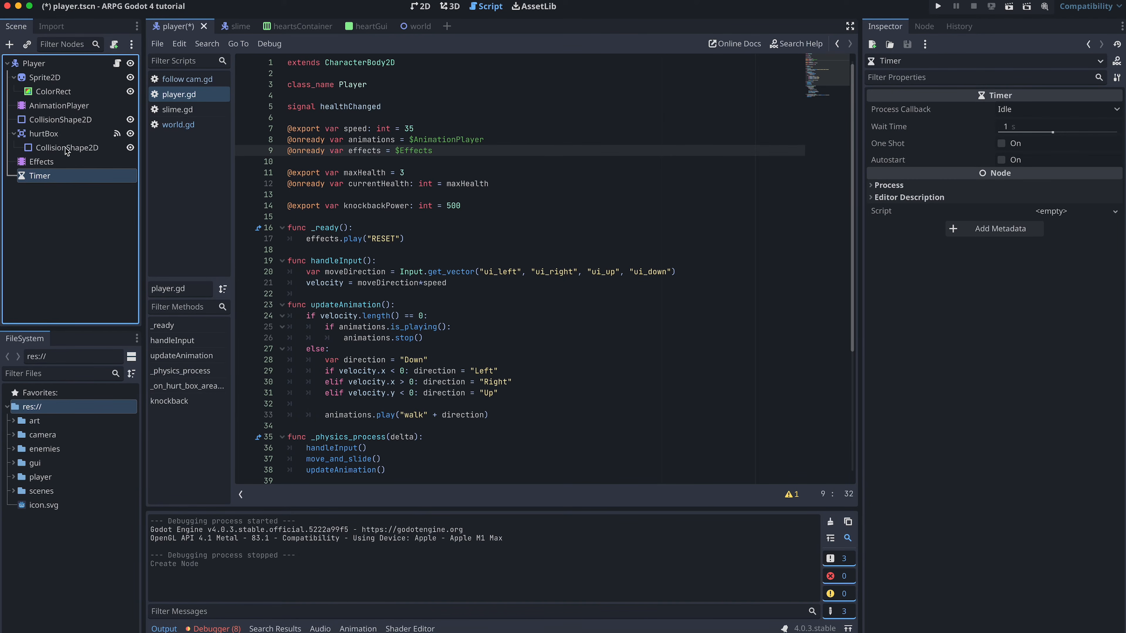
Rename the Timer node to hurtTimer and enable its One Shot property.
{"action": "right_click", "coordinate": [60, 176]}
{"action": "left_click", "coordinate": [88, 291]}
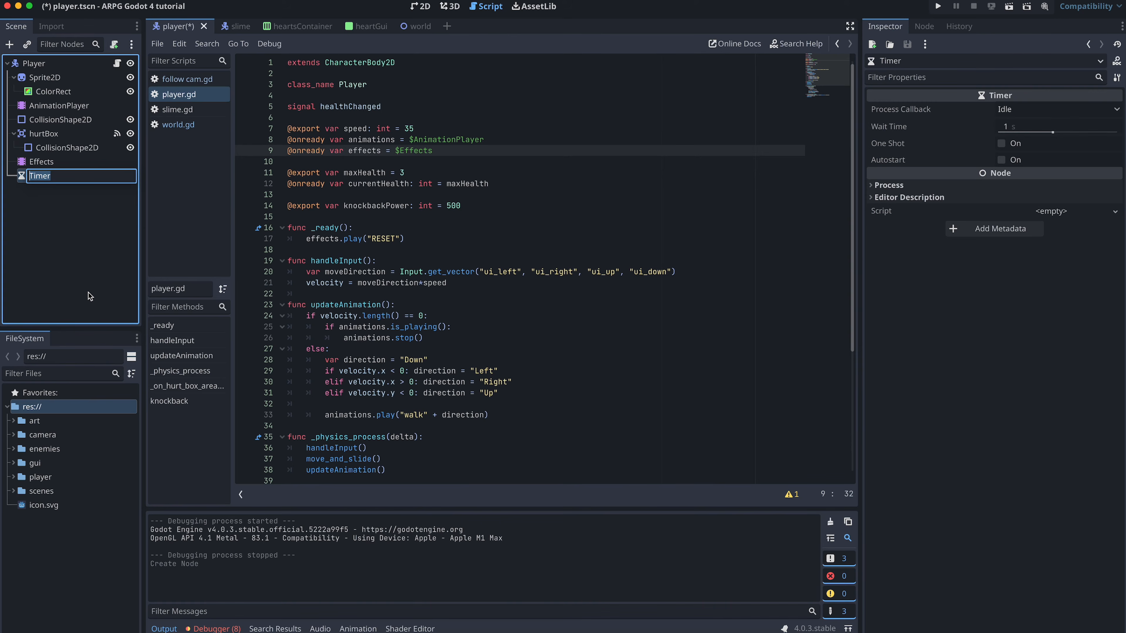
{"action": "type", "text": "hurtTimer"}
{"action": "key", "text": "Return"}
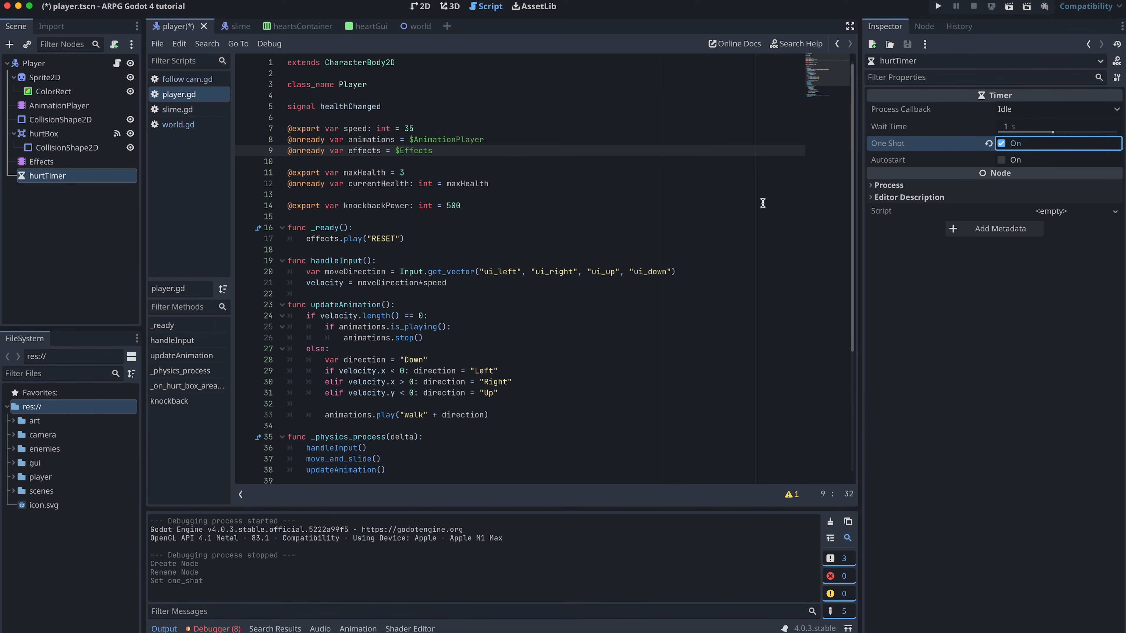
{"action": "left_click", "coordinate": [440, 151]}
{"action": "key", "text": "Return"}
{"action": "type", "text": "@onready var hurtTimer ="}
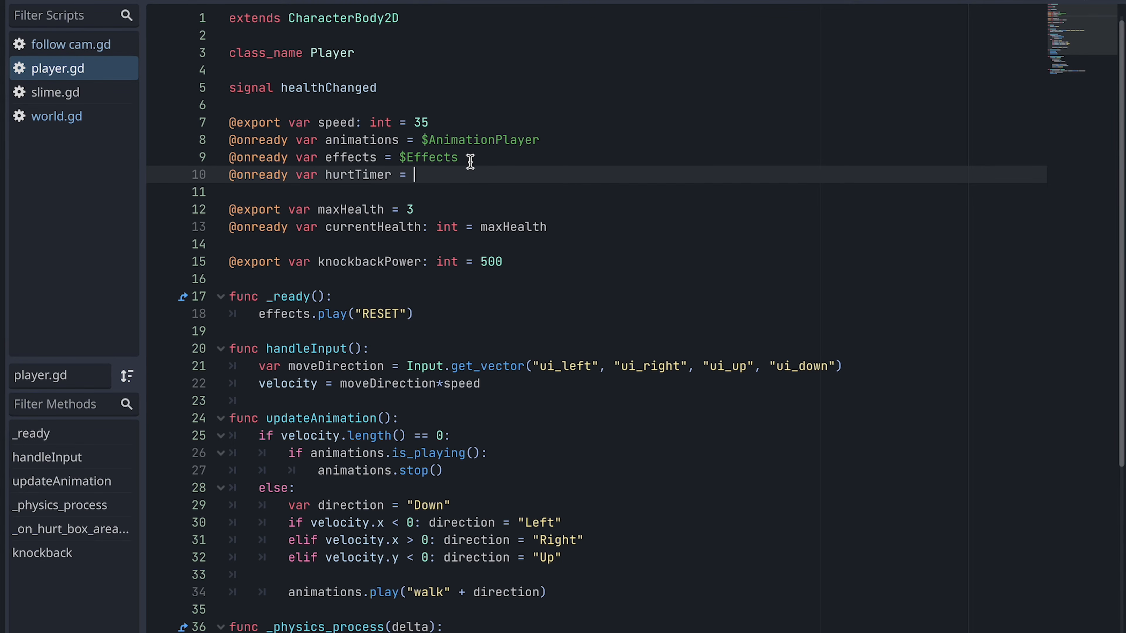
{"action": "key", "text": "ctrl+space"}
{"action": "left_click_drag", "start_coordinate": [144, 195], "coordinate": [434, 178]}
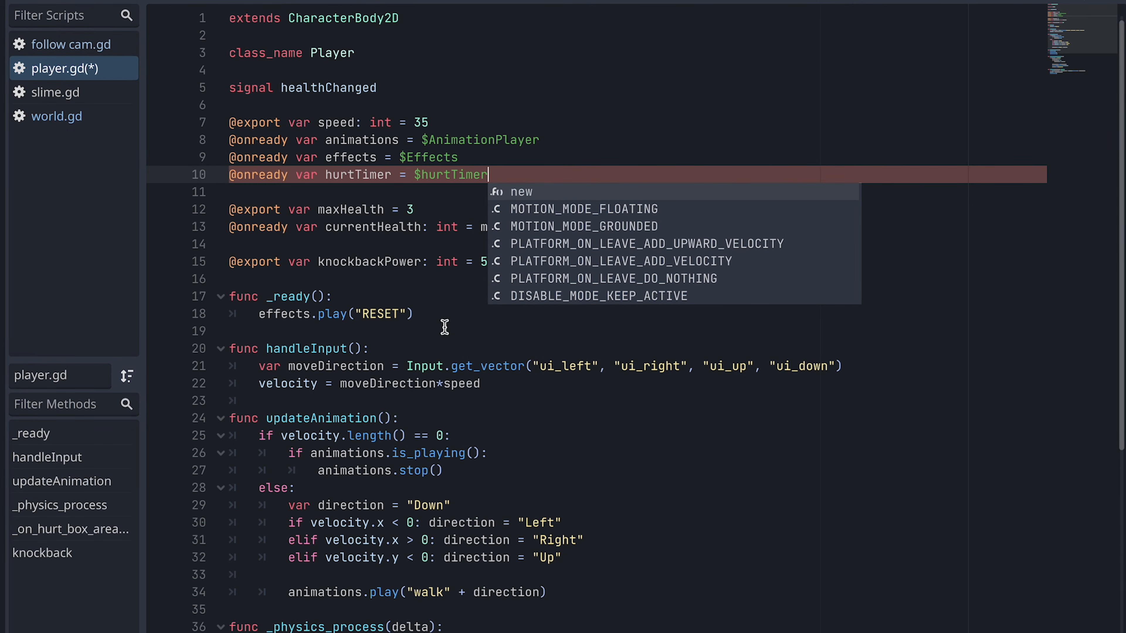
Below effects.play("hurtBlink") in _on_hurt_box_area_entered, add the lines hurtTimer.start() and await hurtTimer.timeout.
{"action": "scroll", "coordinate": [488, 409], "scroll_direction": "down", "scroll_amount": 5}
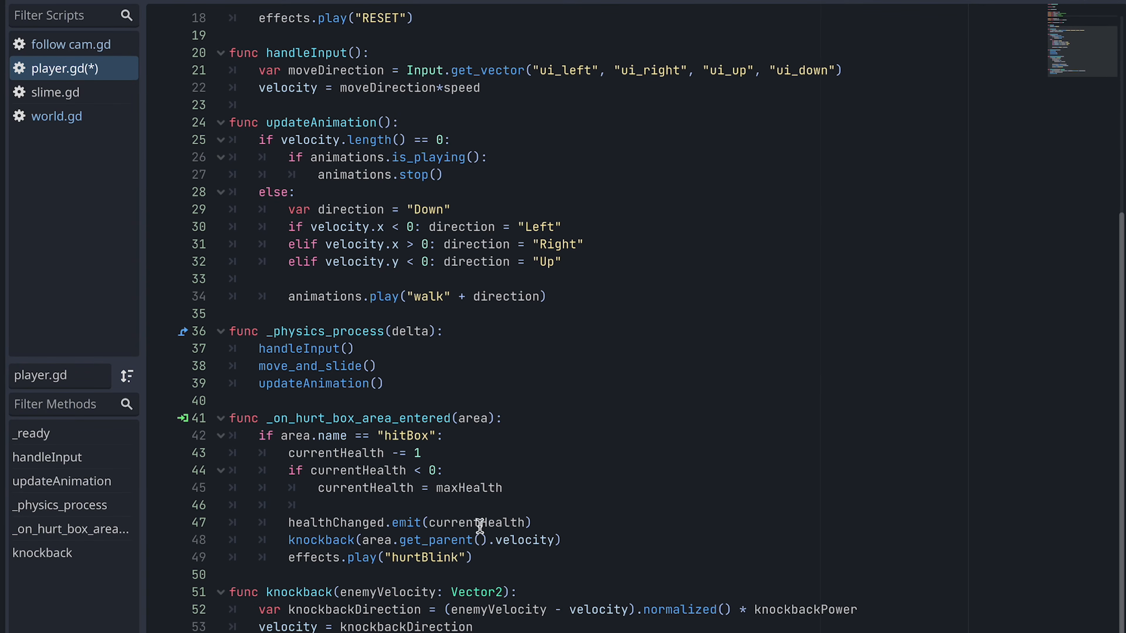
{"action": "left_click", "coordinate": [494, 558]}
{"action": "key", "text": "Return"}
{"action": "type", "text": "hurtTimer"}
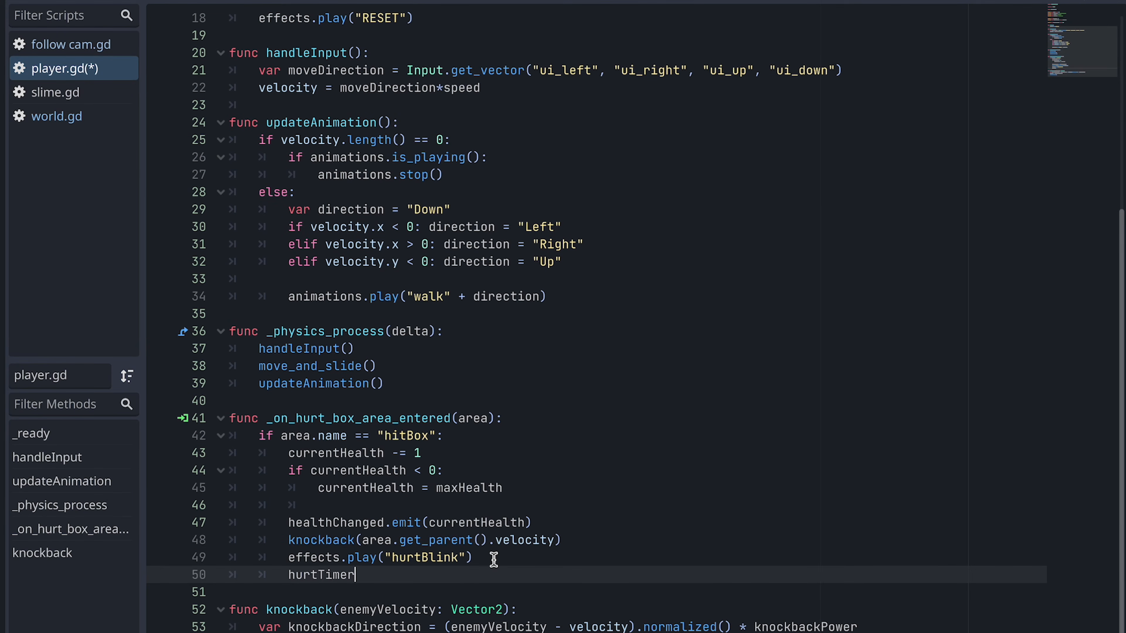
{"action": "type", "text": ".start"}
{"action": "key", "text": "Return"}
{"action": "key", "text": "Return"}
{"action": "type", "text": "awa"}
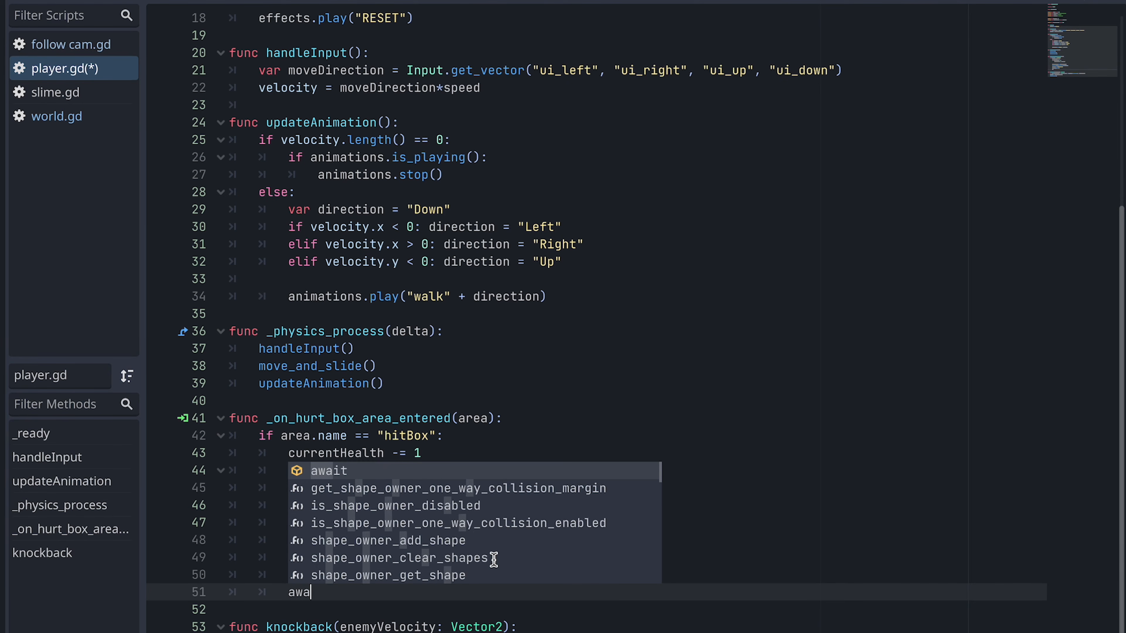
{"action": "type", "text": "it hurtTim"}
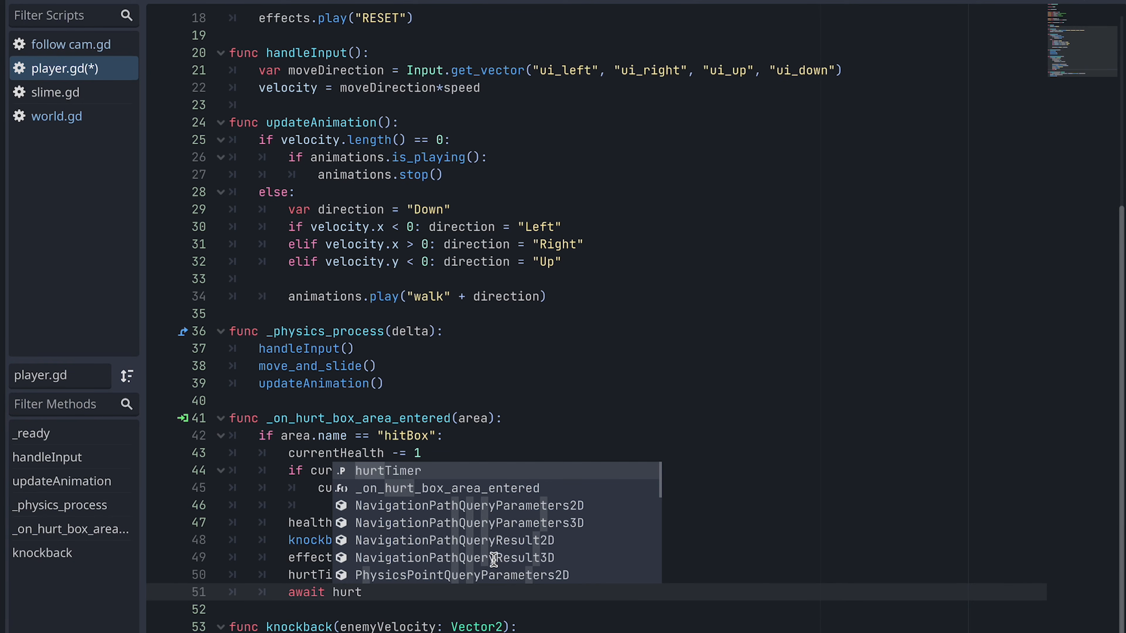
{"action": "type", "text": "er.timeout"}
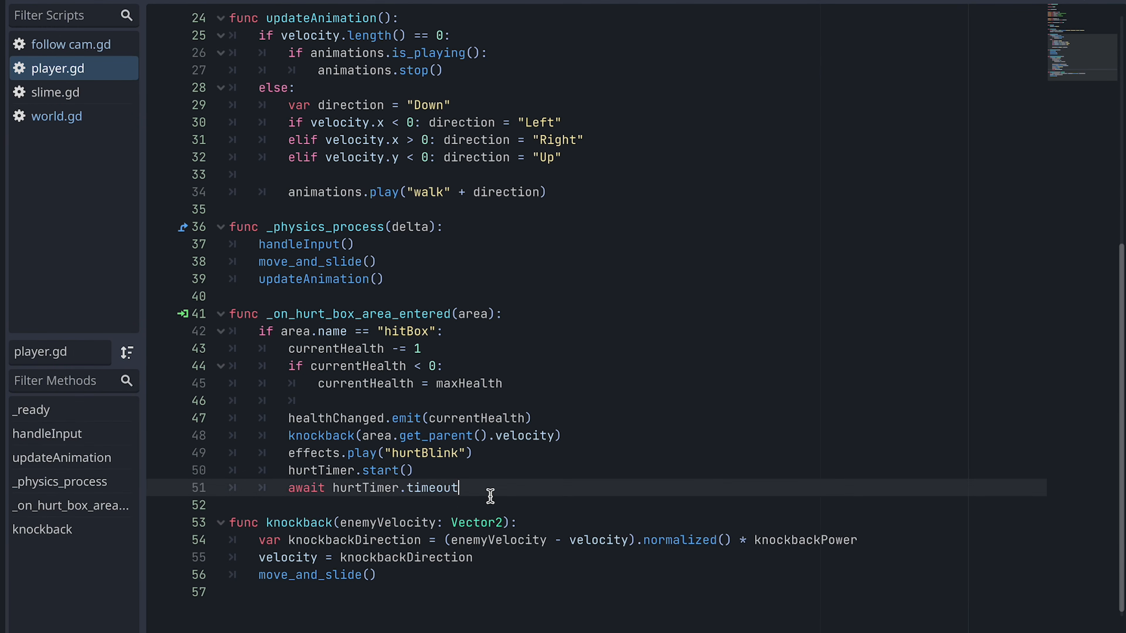
Add effects.play("RESET") after the await line in _on_hurt_box_area_entered.
{"action": "key", "text": "Return"}
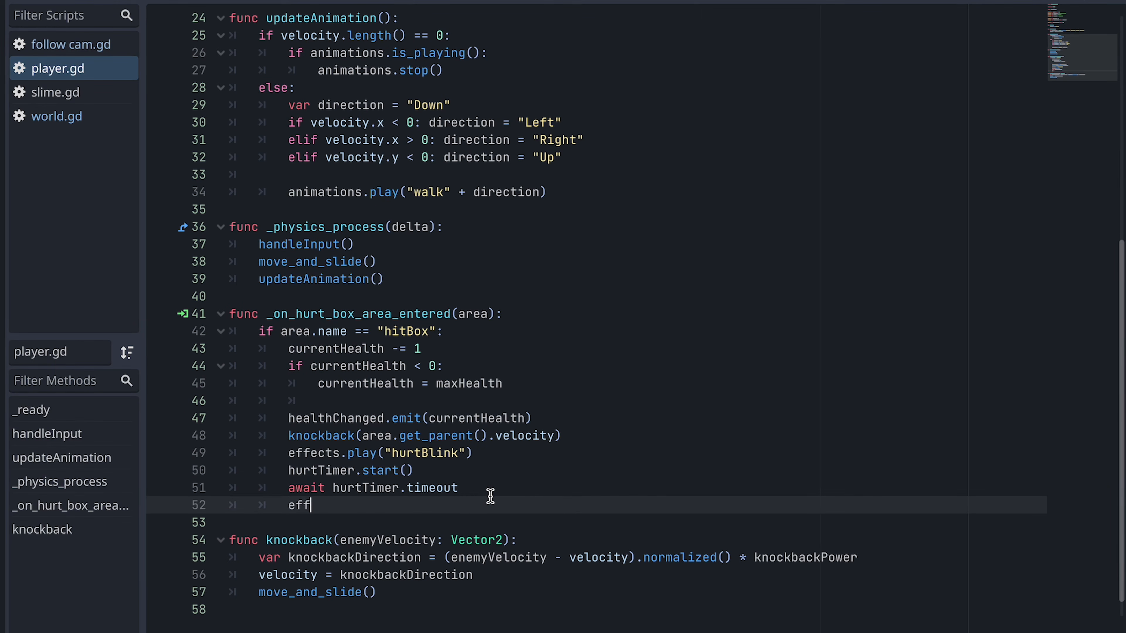
{"action": "type", "text": "effects.play"}
{"action": "key", "text": "Return"}
{"action": "type", "text": "\""}
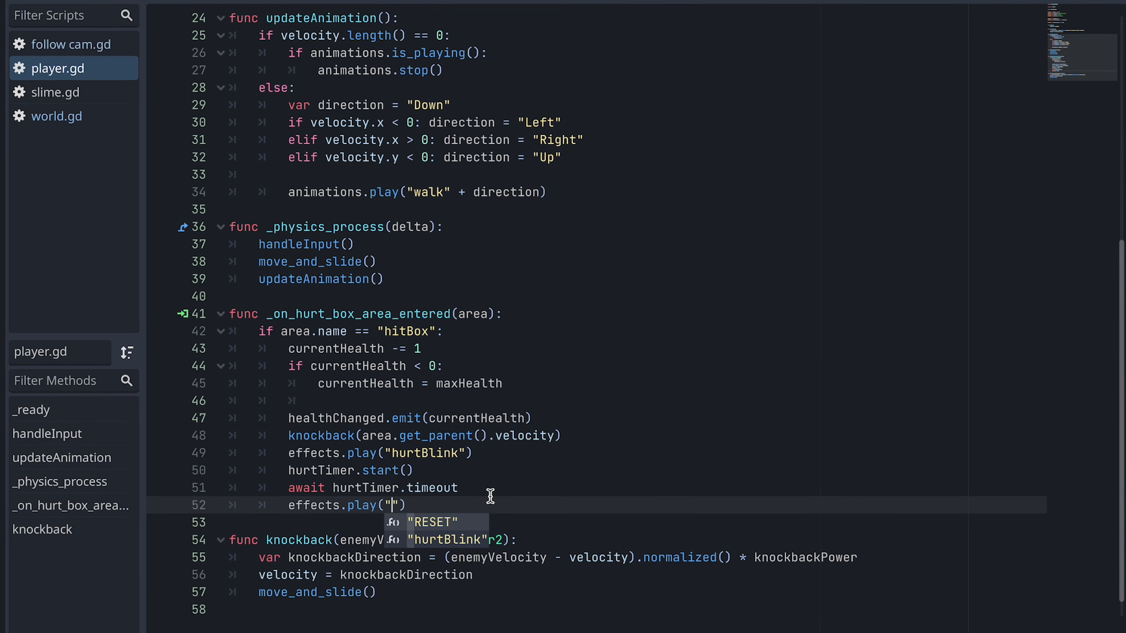
{"action": "type", "text": "RESET"}
Run the game and walk the player into the slimes repeatedly to test the timed hurt blink.
{"action": "key", "text": "super+b"}
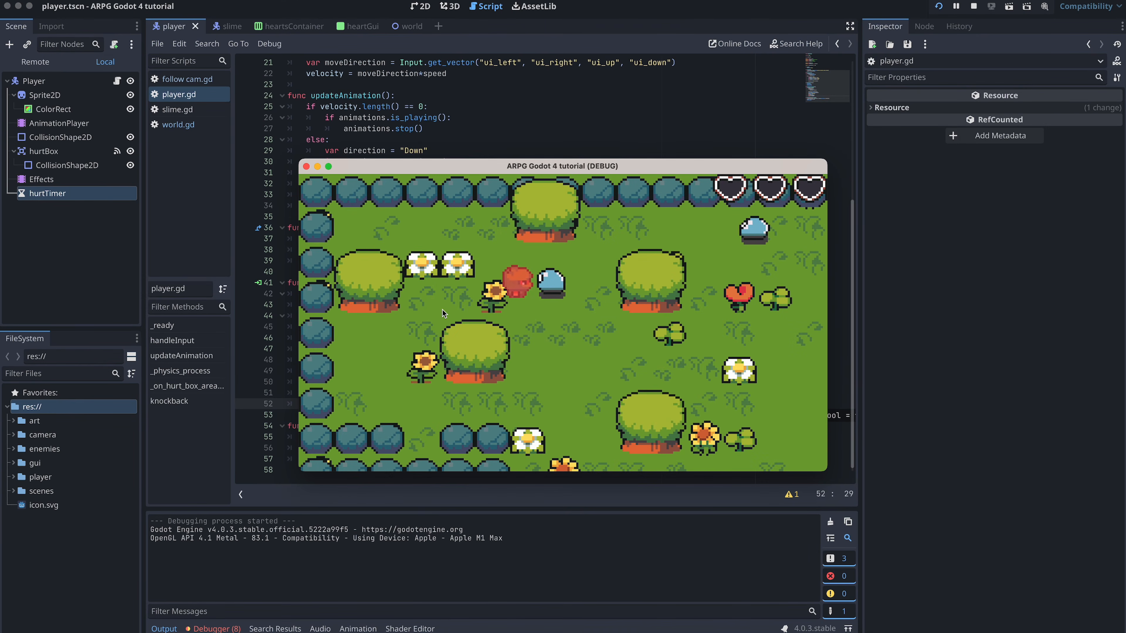
{"action": "key", "text": "Down"}
{"action": "key", "text": "Right"}
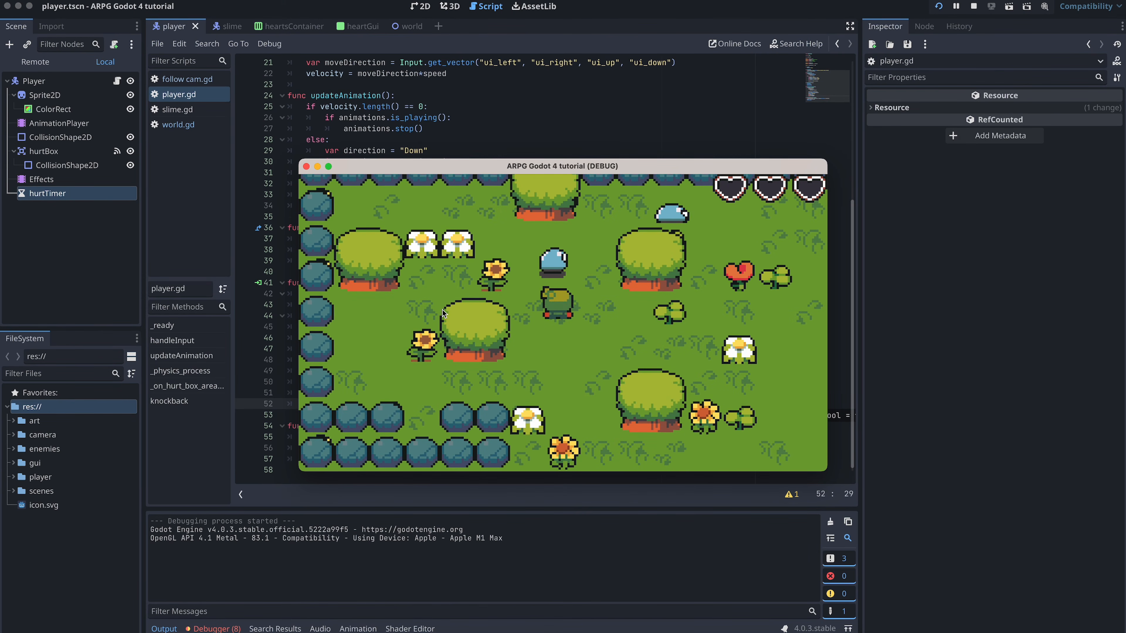
{"action": "key", "text": "Down"}
{"action": "key", "text": "Left"}
{"action": "key", "text": "Up"}
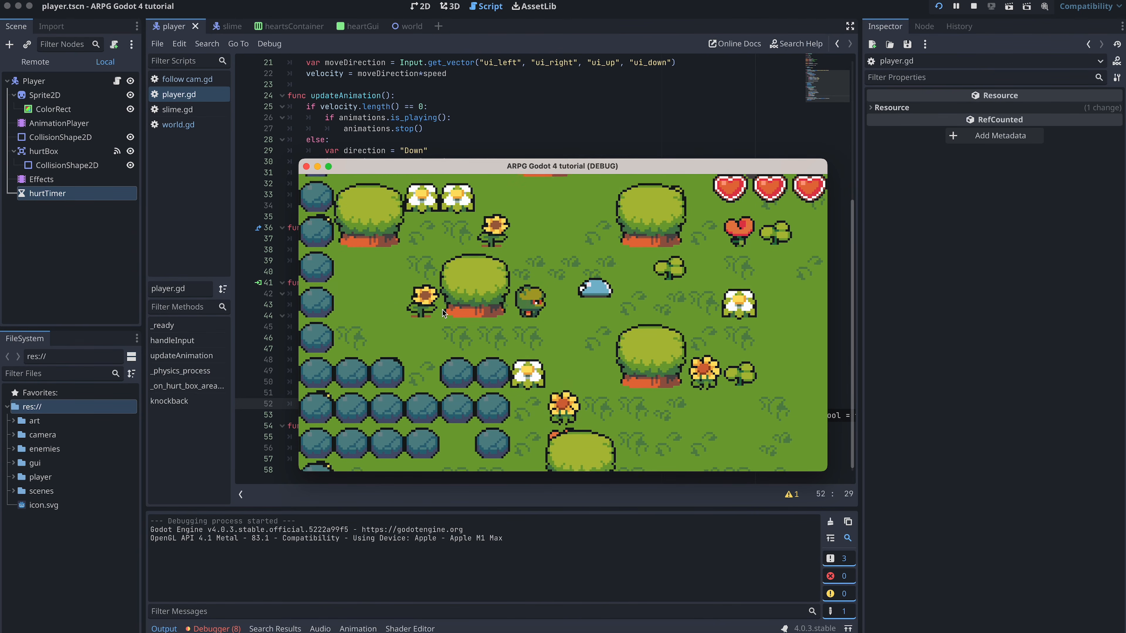
{"action": "key", "text": "Right"}
{"action": "key", "text": "Up"}
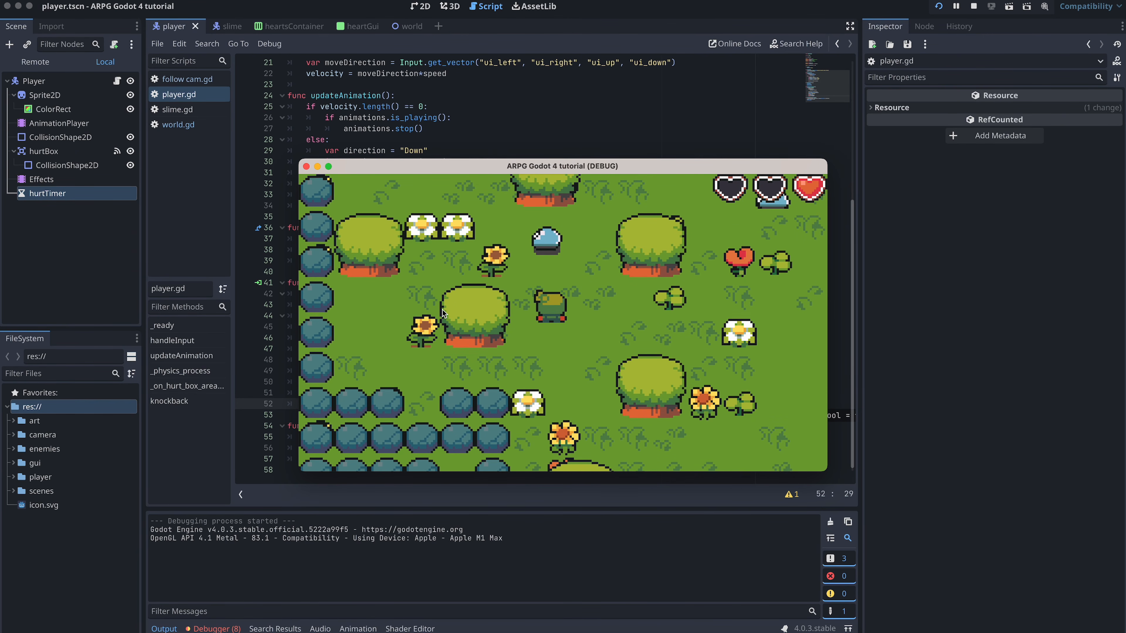
{"action": "key", "text": "Up"}
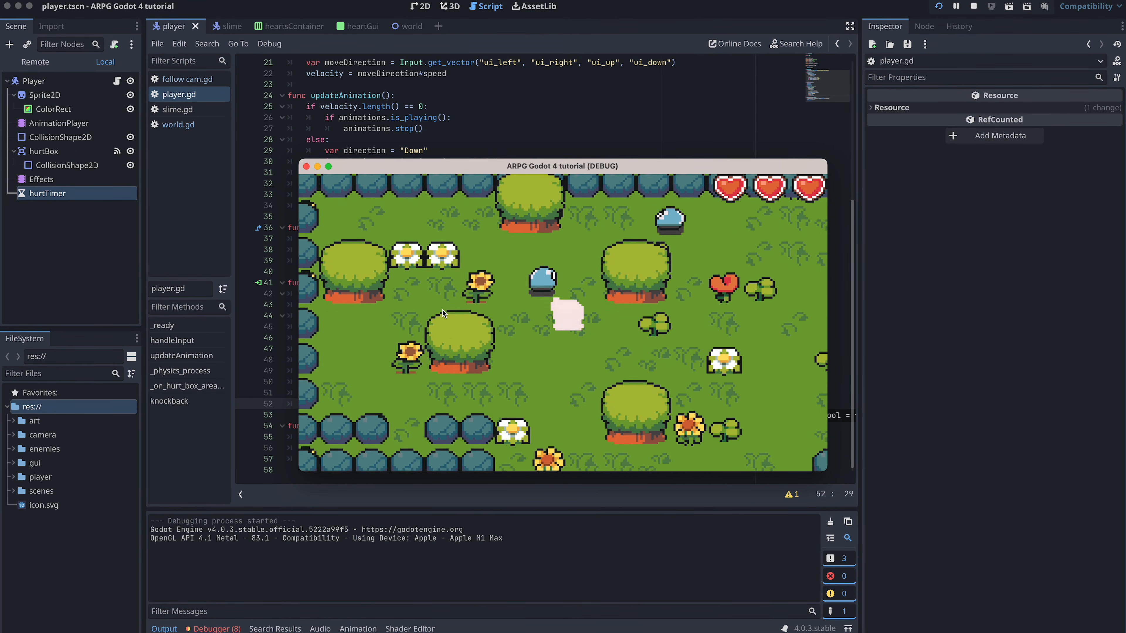
{"action": "key", "text": "Down"}
{"action": "key", "text": "Left"}
{"action": "key", "text": "Up"}
{"action": "key", "text": "Right"}
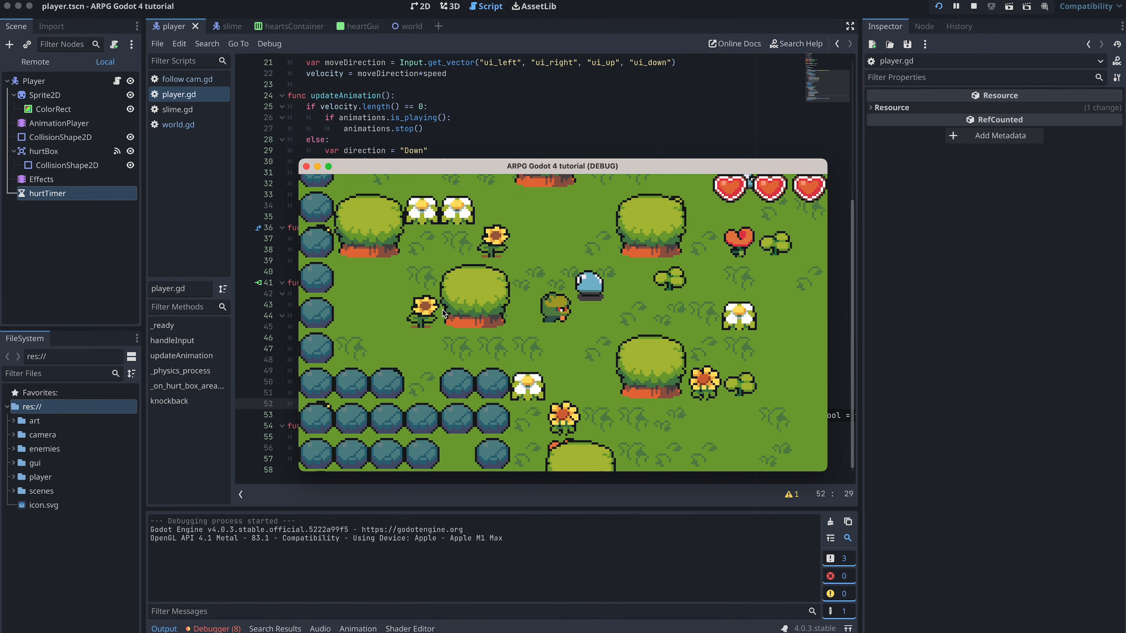
{"action": "key", "text": "Up"}
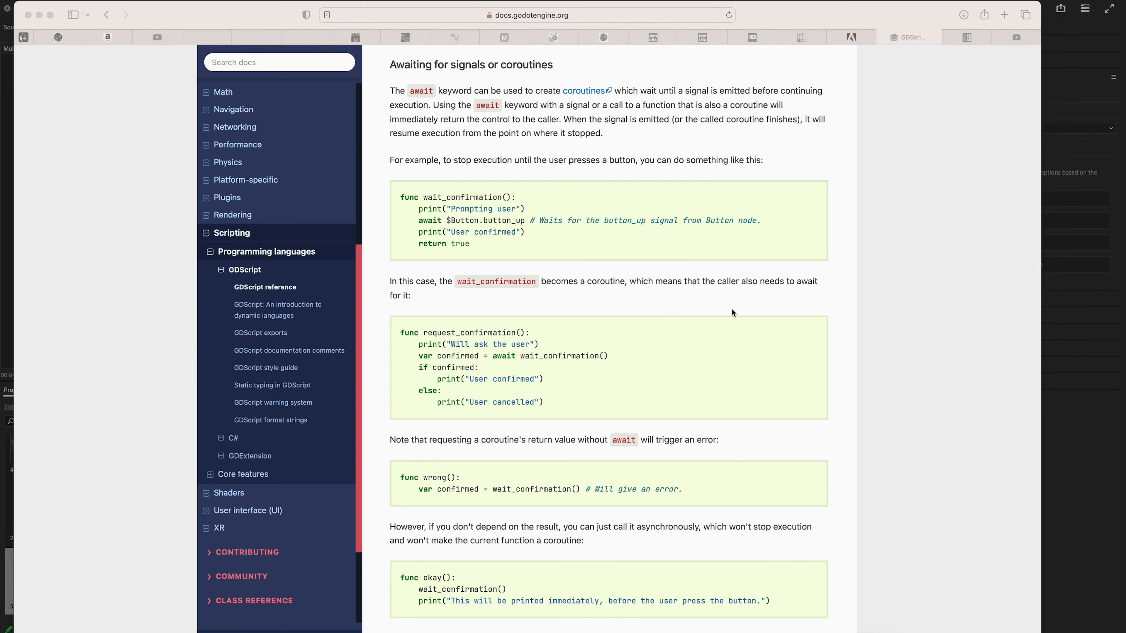
Switch to the Godot docs in the browser and read the GDScript reference section on awaiting signals or coroutines.
{"action": "left_click", "coordinate": [731, 310]}
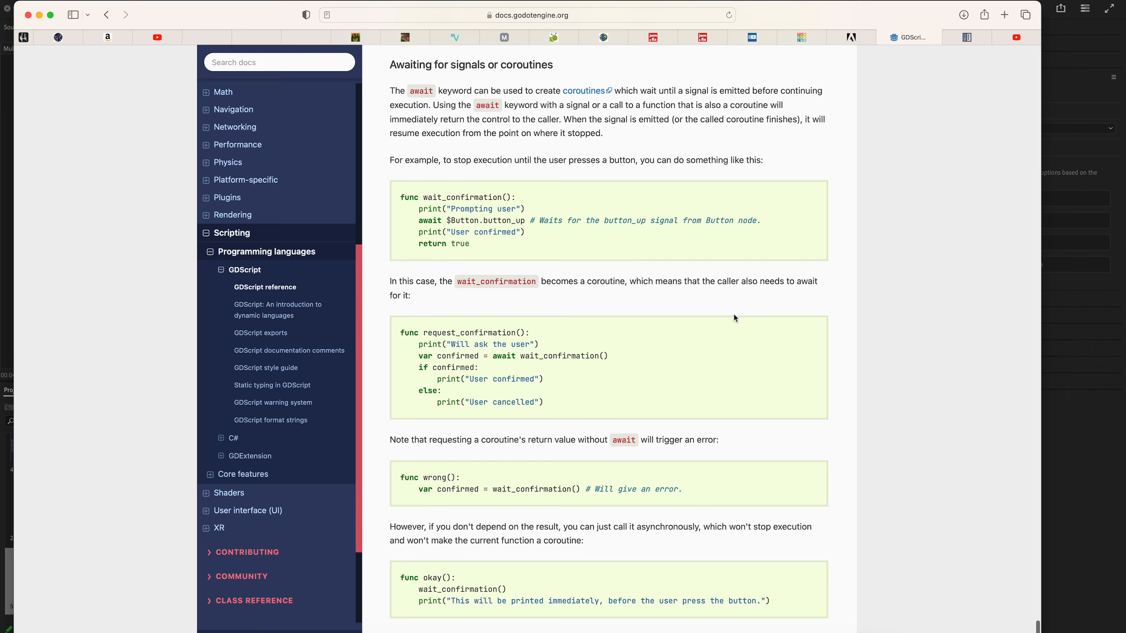
{"action": "scroll", "coordinate": [734, 316], "scroll_direction": "down", "scroll_amount": 5}
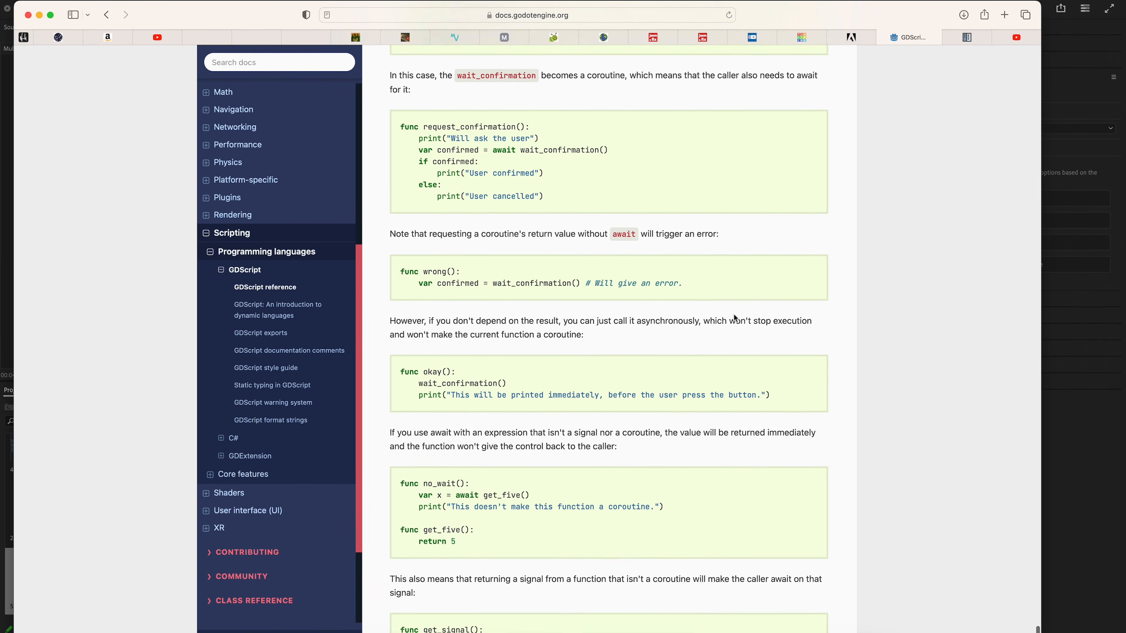
{"action": "scroll", "coordinate": [734, 317], "scroll_direction": "down", "scroll_amount": 4}
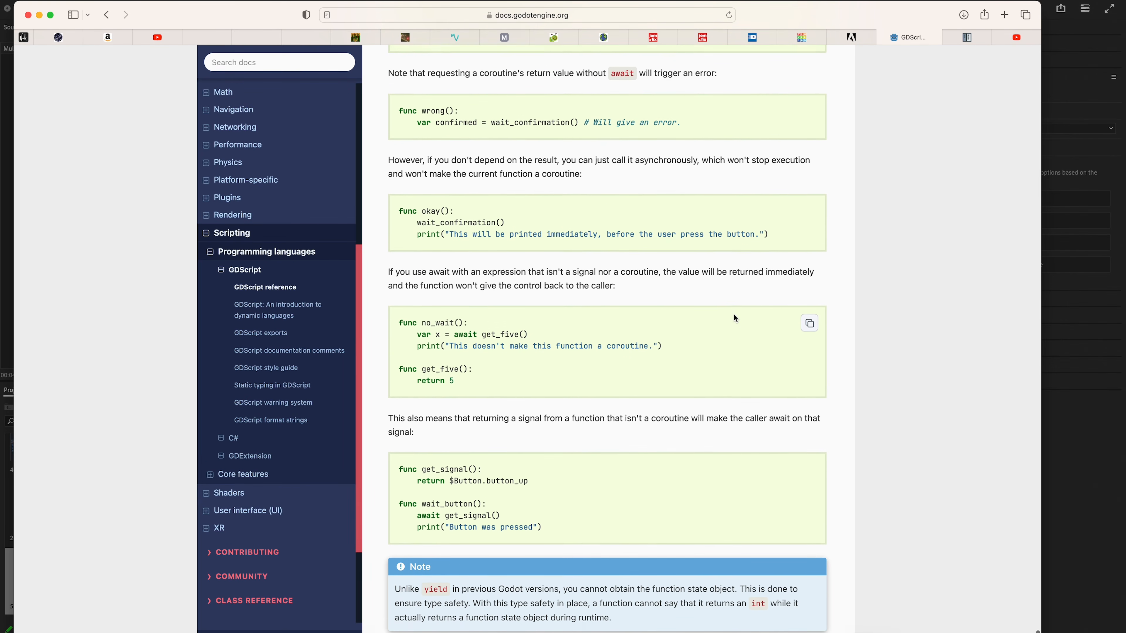
{"action": "scroll", "coordinate": [734, 314], "scroll_direction": "up", "scroll_amount": 4}
Open the Timer class page in the Godot docs and review its properties, timeout signal and method descriptions.
{"action": "left_click", "coordinate": [973, 43]}
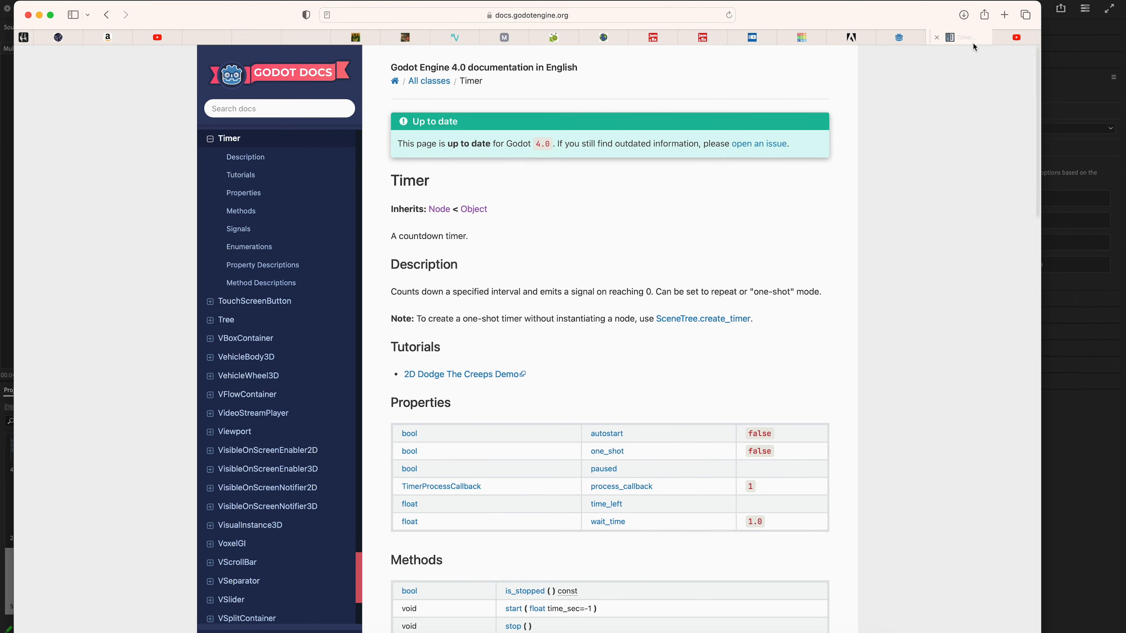
{"action": "scroll", "coordinate": [663, 421], "scroll_direction": "down", "scroll_amount": 2}
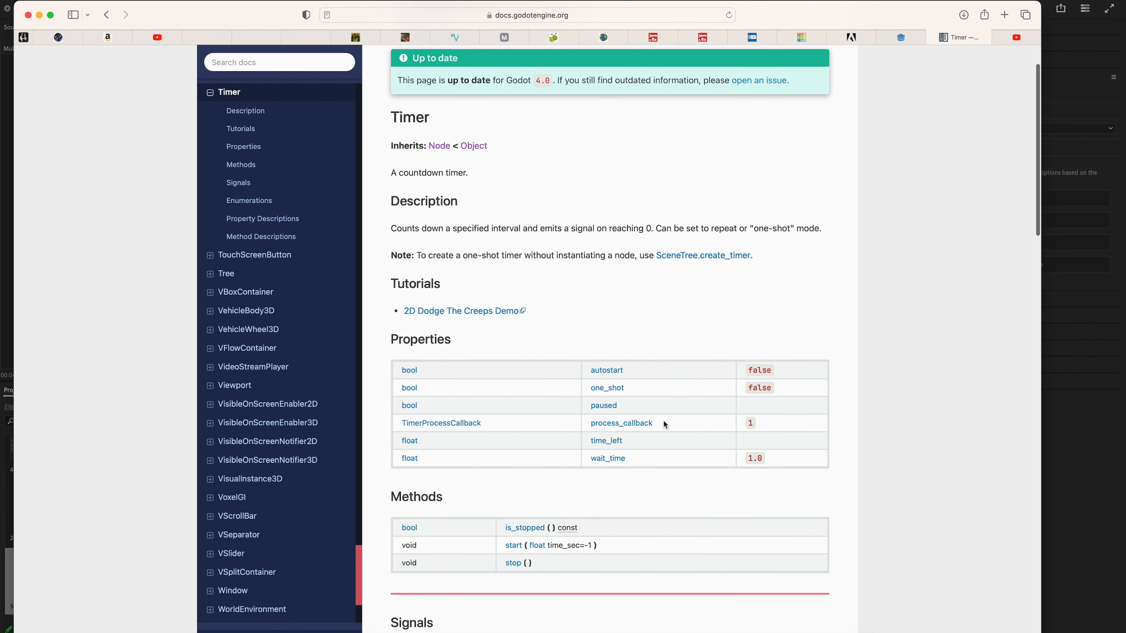
{"action": "scroll", "coordinate": [663, 420], "scroll_direction": "down", "scroll_amount": 15}
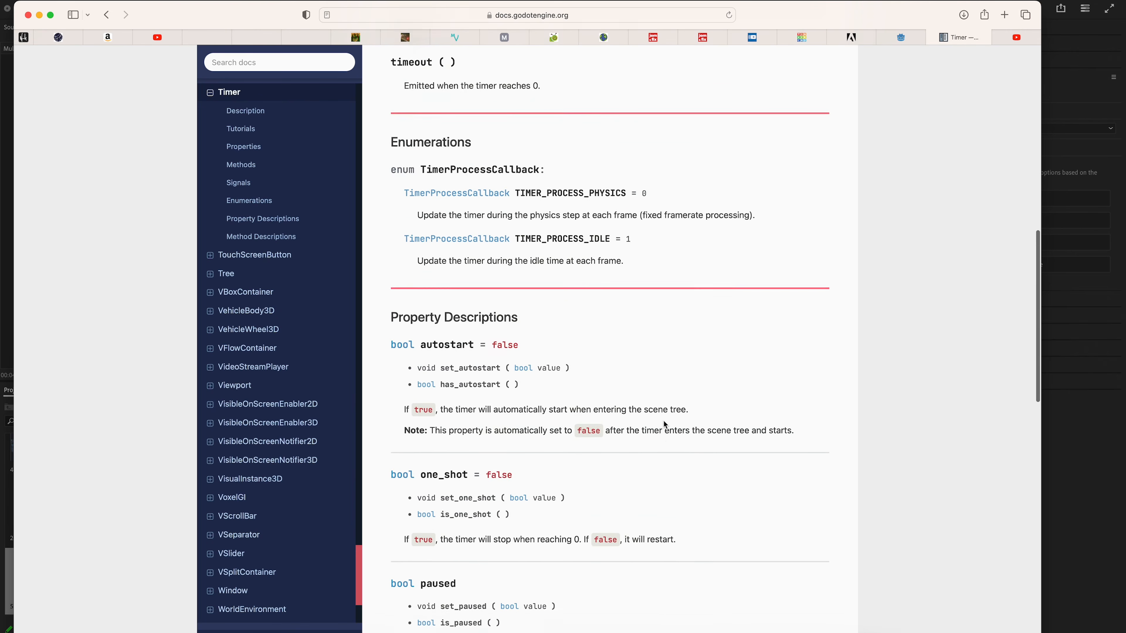
{"action": "scroll", "coordinate": [663, 420], "scroll_direction": "down", "scroll_amount": 10}
{"action": "scroll", "coordinate": [663, 420], "scroll_direction": "up", "scroll_amount": 2}
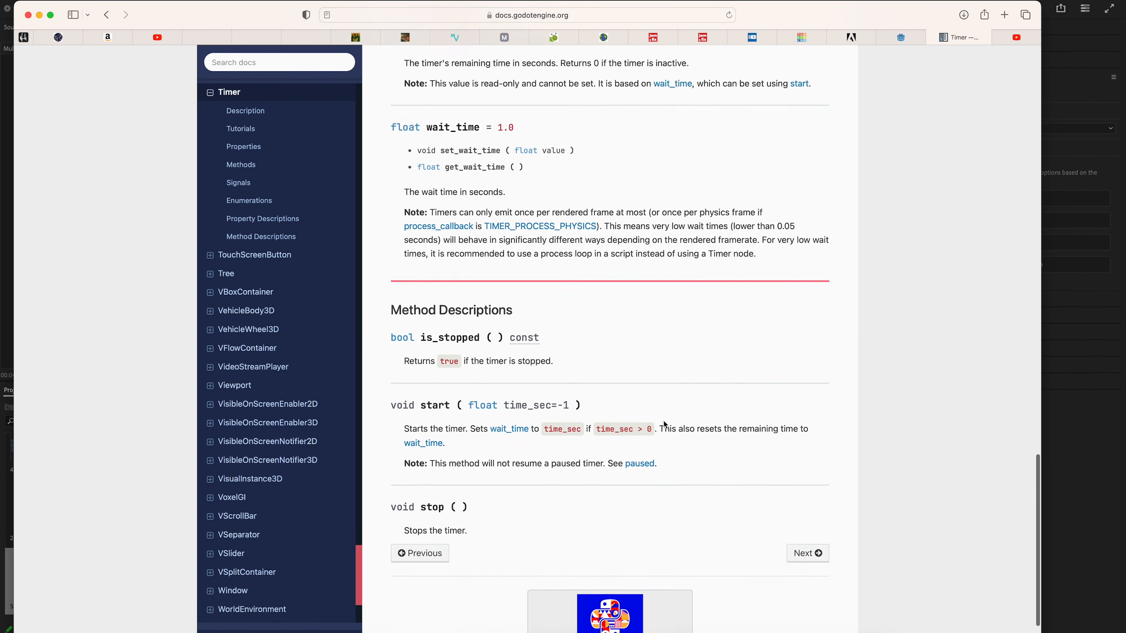
{"action": "scroll", "coordinate": [663, 421], "scroll_direction": "up", "scroll_amount": 10}
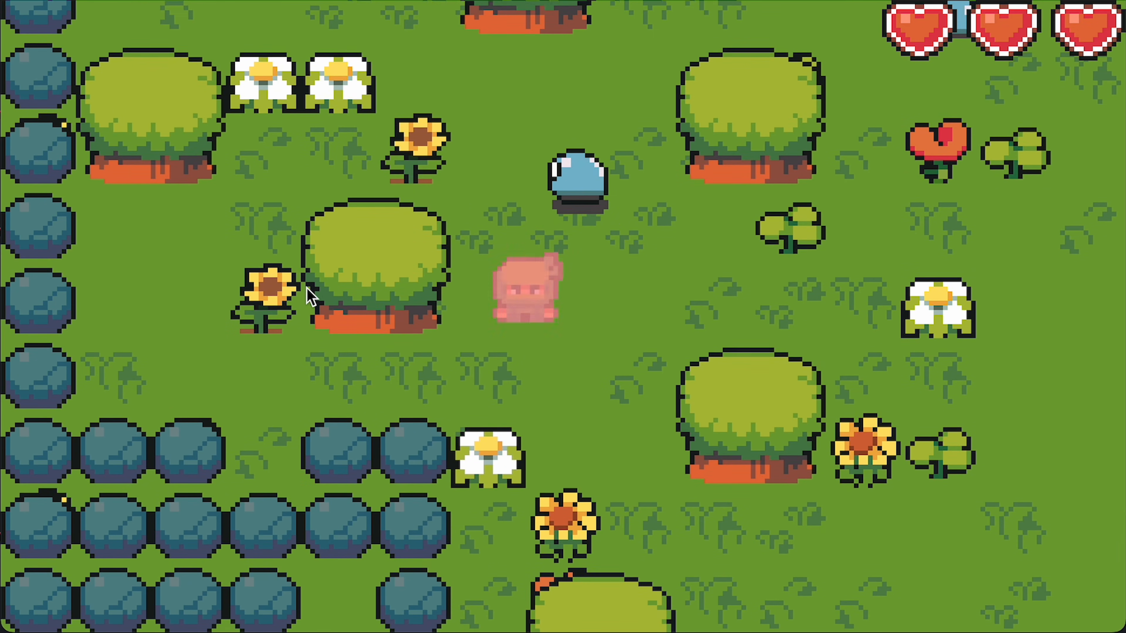
Return to the running game, walk the player down to another slime and collide with it repeatedly to test the hurt effect.
{"action": "key", "text": "Down"}
{"action": "key", "text": "Right"}
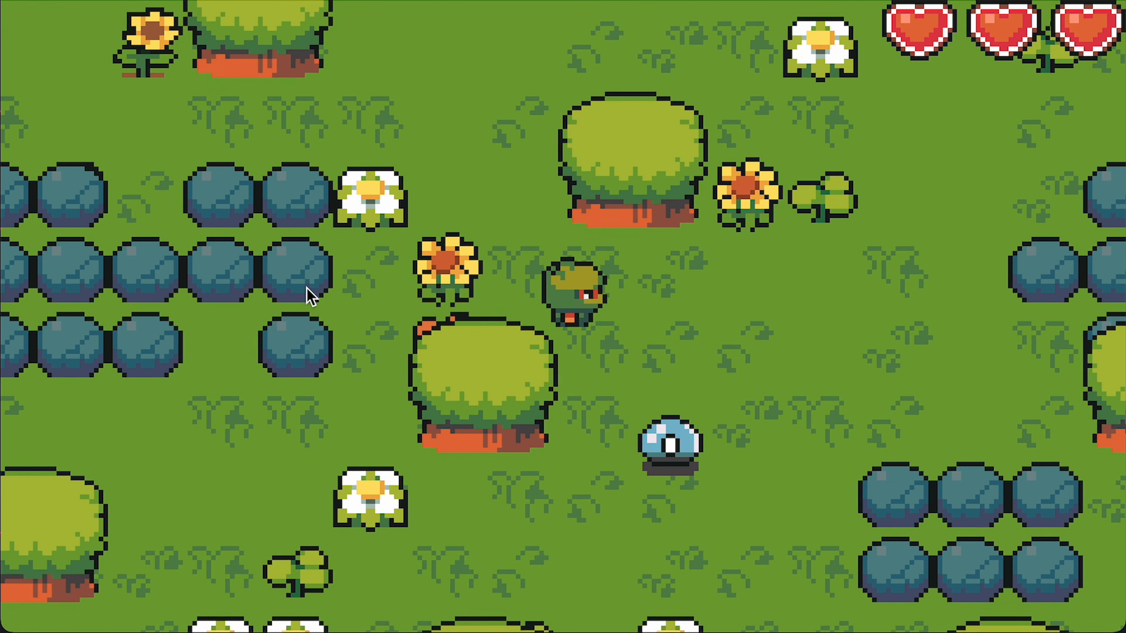
{"action": "key", "text": "Down"}
{"action": "key", "text": "Up"}
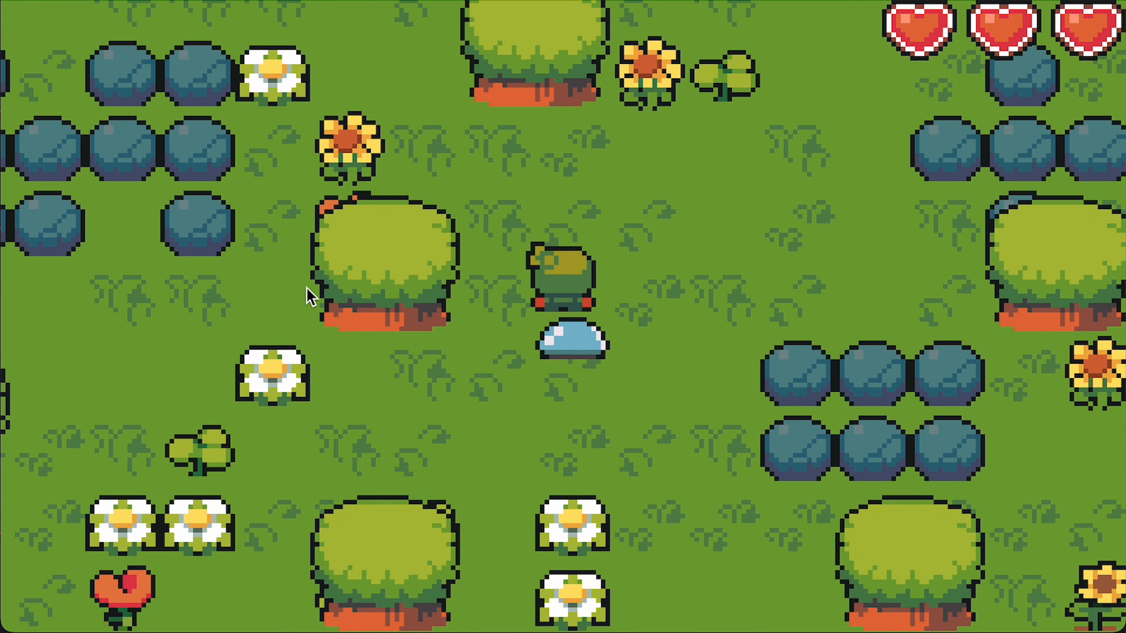
{"action": "key", "text": "Left"}
{"action": "key", "text": "Down"}
{"action": "key", "text": "Right"}
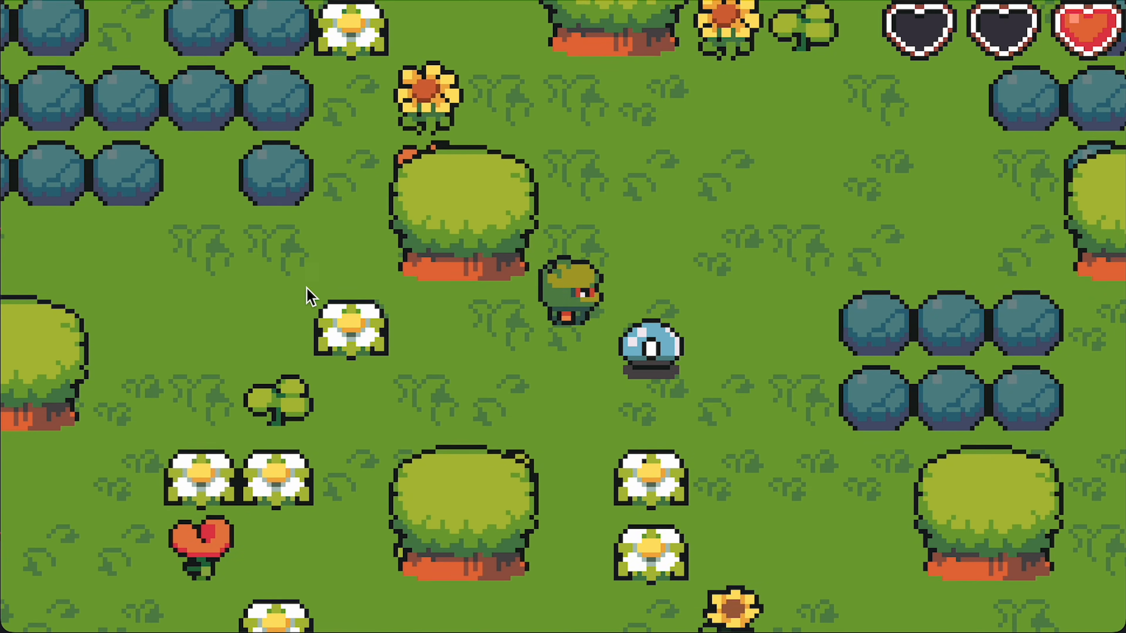
{"action": "key", "text": "Left"}
{"action": "key", "text": "Down"}
{"action": "key", "text": "Right"}
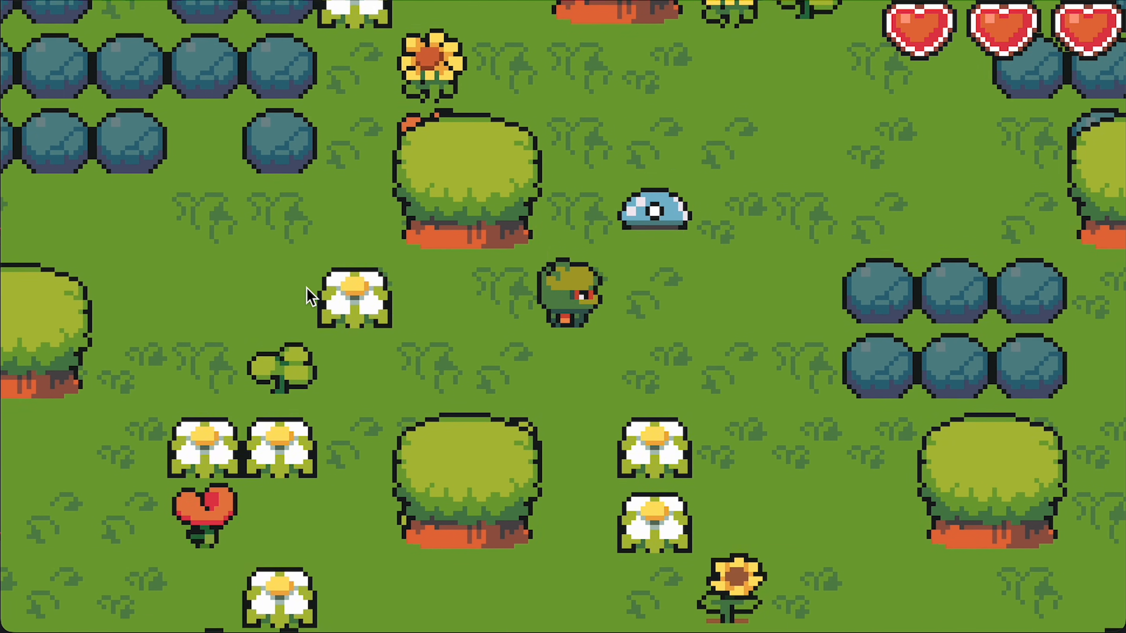